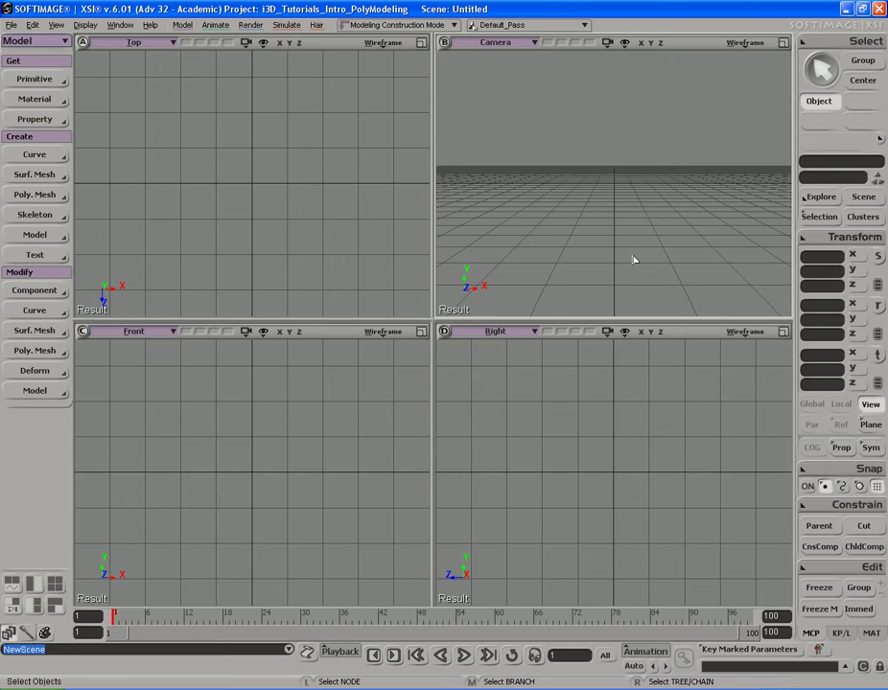
Maximize the Camera viewport with F12 and orbit down to look over the grid at an angle.
key(F12)
key(s)
right_drag(535, 326, 537, 288)
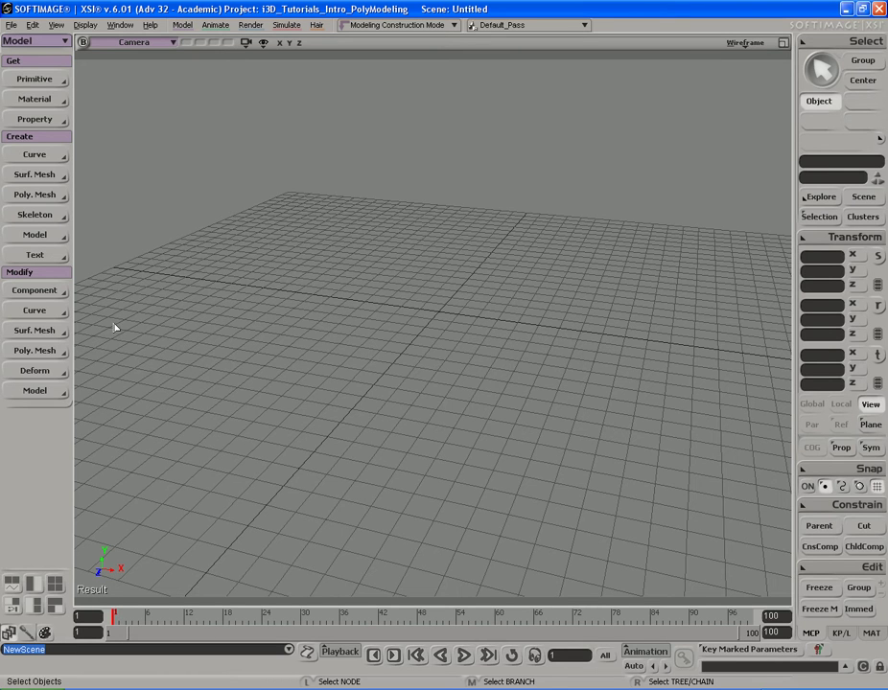
Draw a six-cornered polygon with the Add/Edit Polygon Tool, finish it, and deselect it.
click(45, 351)
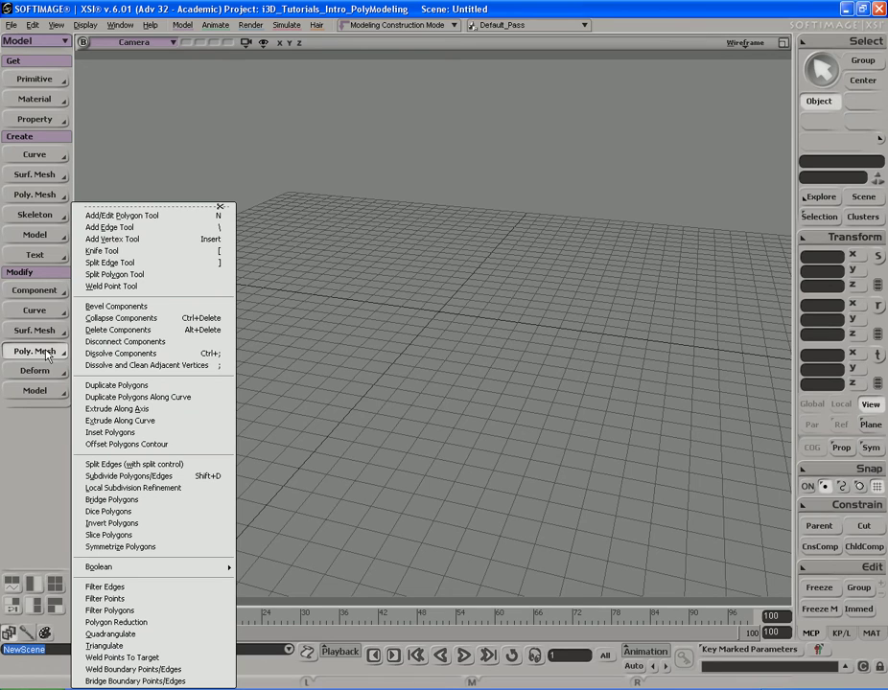
click(192, 219)
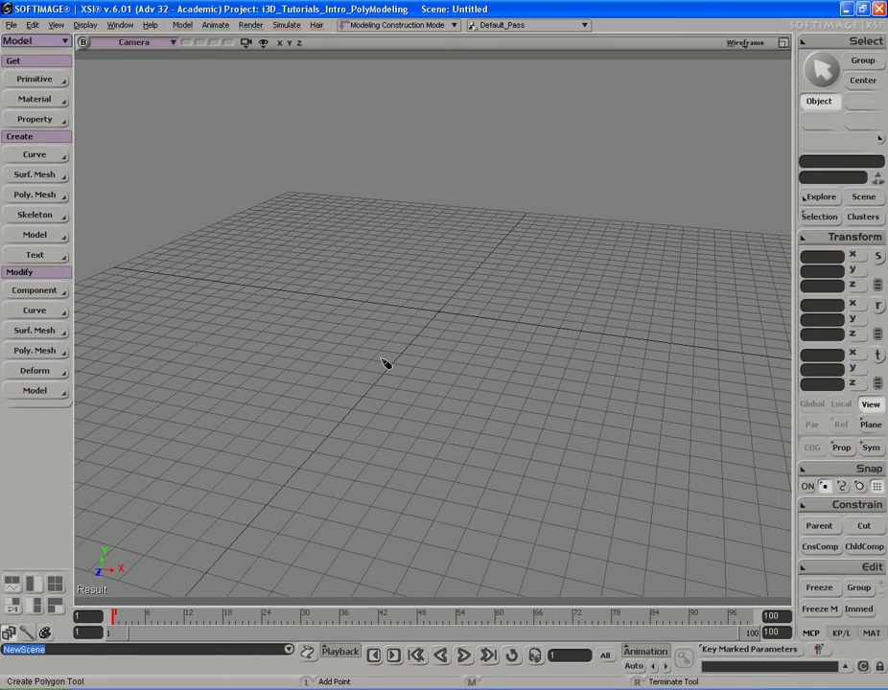
click(314, 408)
click(290, 330)
click(354, 290)
click(512, 295)
click(512, 374)
click(437, 466)
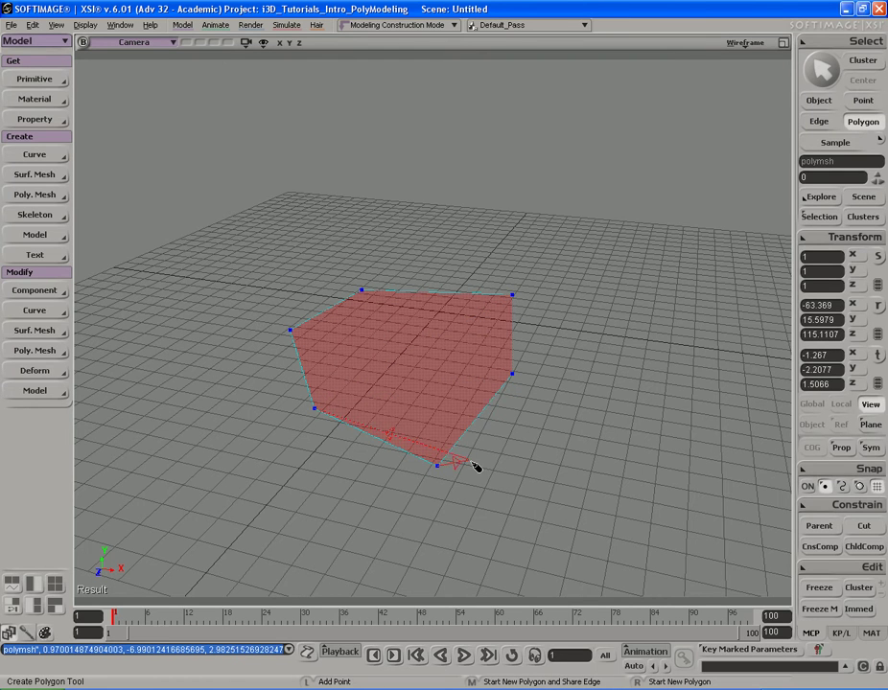
right_click(371, 487)
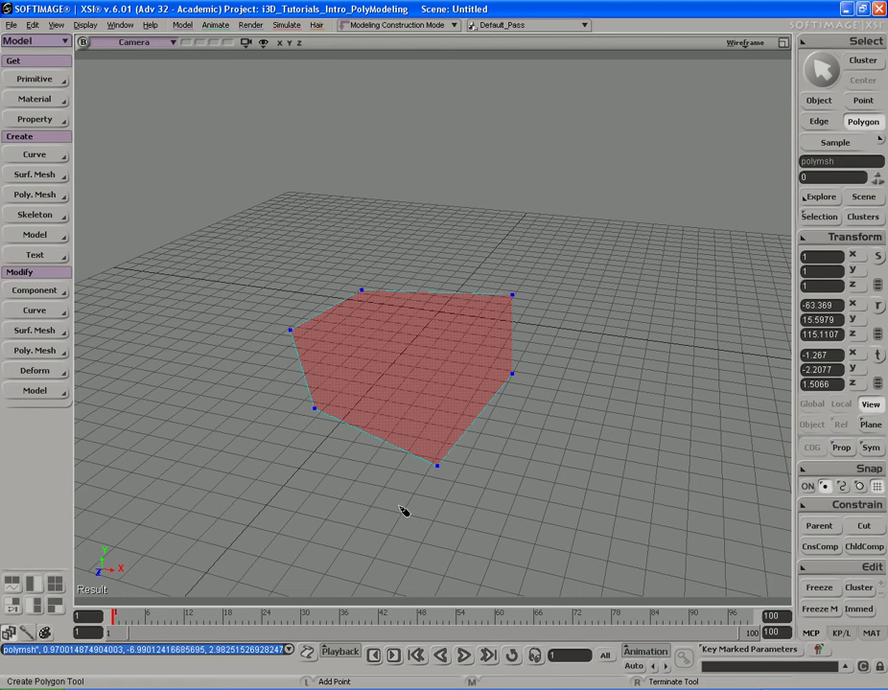
right_click(580, 433)
click(589, 331)
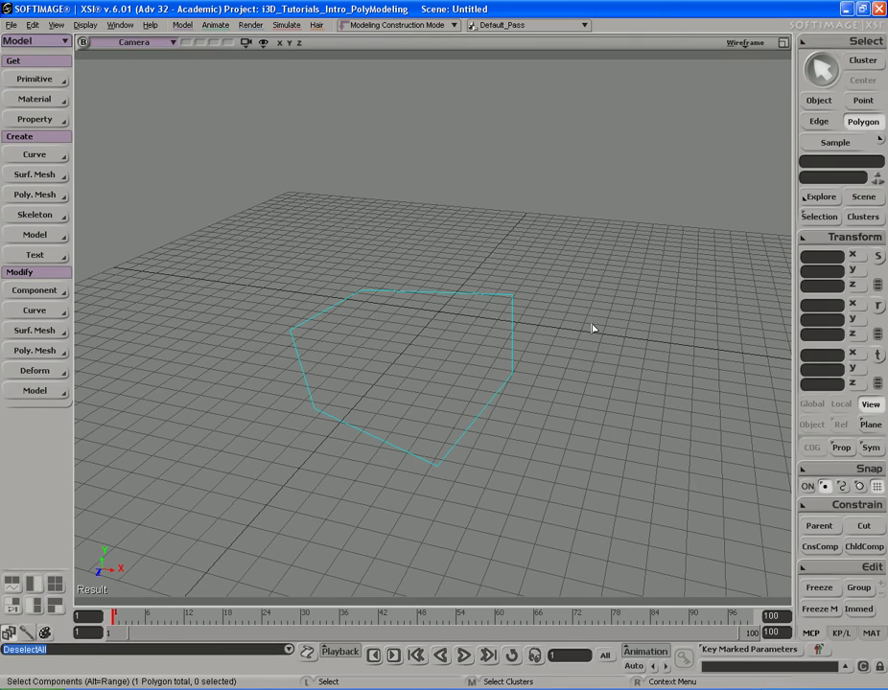
Switch the camera view to Hidden Line Removal and orbit to face the polygon.
click(745, 43)
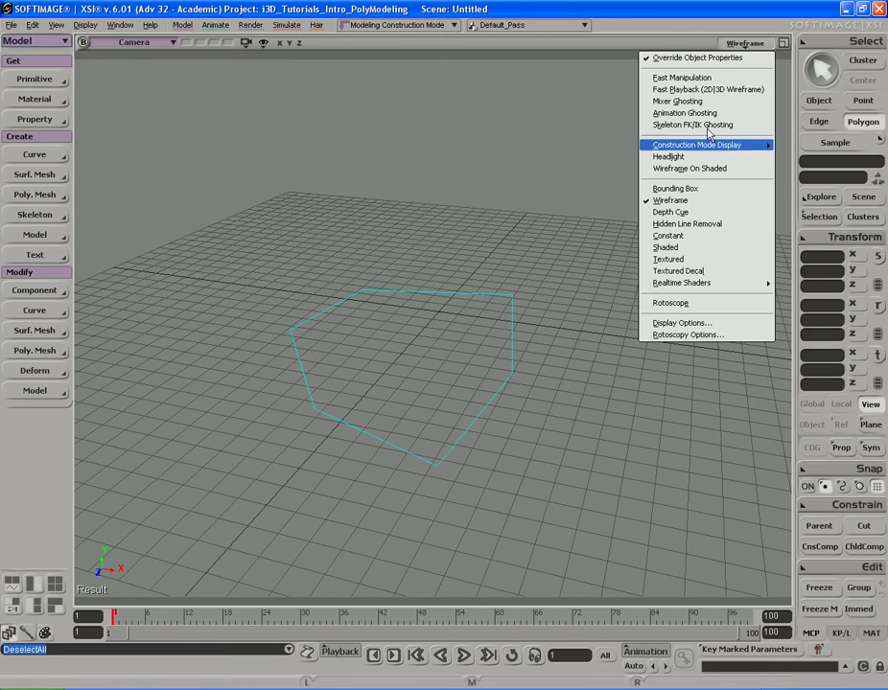
click(695, 226)
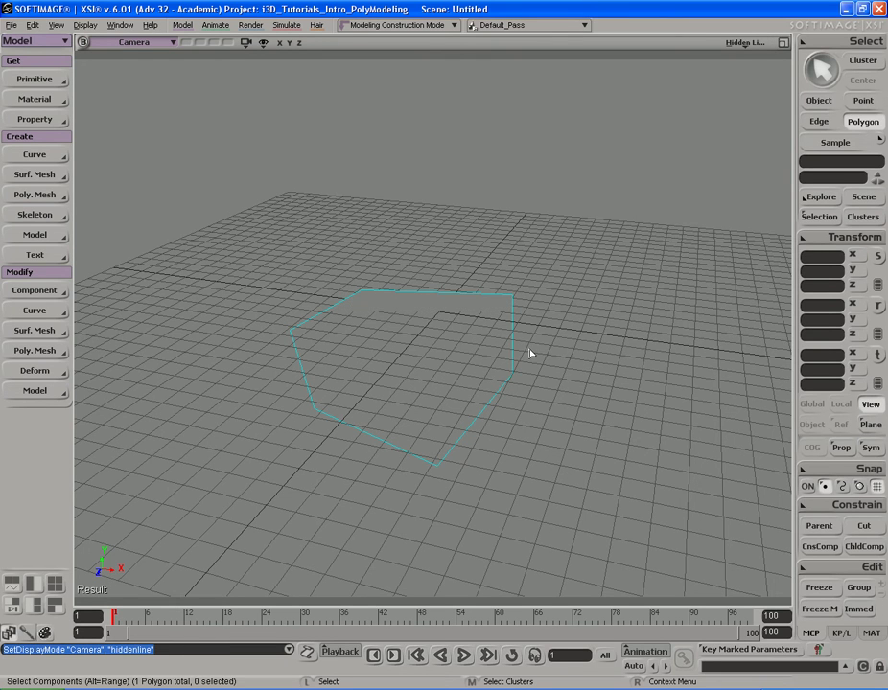
key(s)
right_drag(494, 337, 580, 341)
middle_drag(580, 340, 482, 322)
mouse_move(482, 322)
right_down()
mouse_move(506, 311)
mouse_move(501, 299)
mouse_move(496, 307)
right_up()
Switch the display mode to Shaded and orbit slightly around the solid polygon.
click(743, 43)
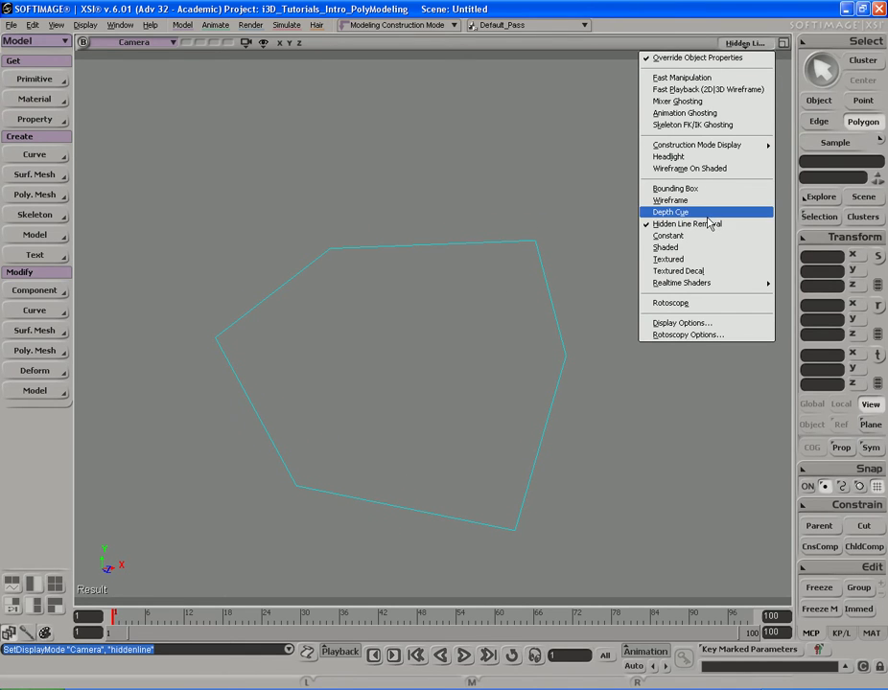
click(672, 248)
key(s)
mouse_move(593, 294)
right_down()
mouse_move(589, 282)
mouse_move(475, 265)
mouse_move(547, 287)
mouse_move(615, 275)
mouse_move(440, 199)
mouse_move(442, 250)
mouse_move(589, 292)
mouse_move(615, 283)
mouse_move(611, 297)
mouse_move(557, 274)
mouse_move(565, 238)
mouse_move(556, 252)
right_up()
key(s)
right_drag(479, 254, 506, 247)
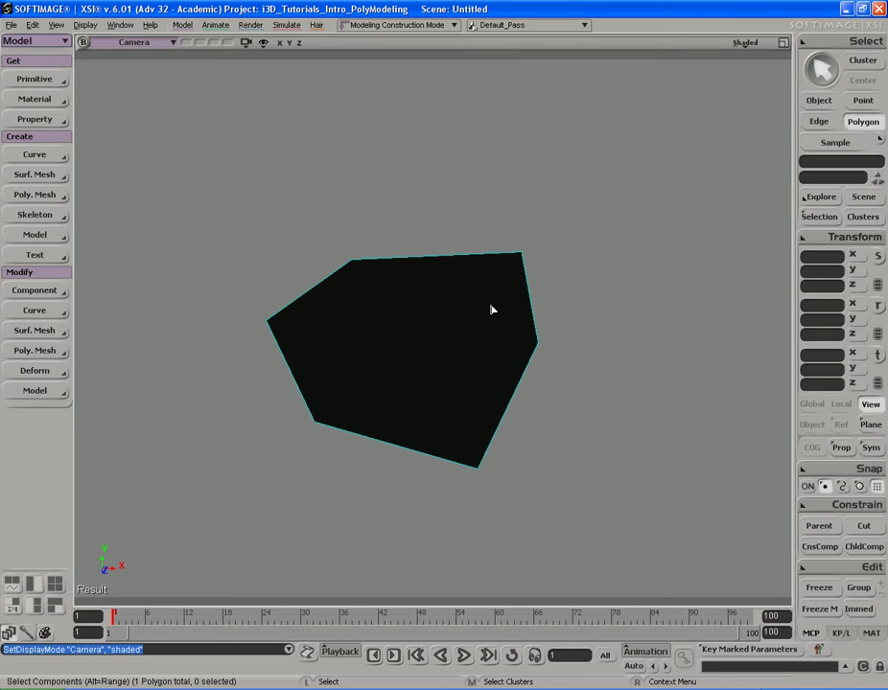
key(s)
mouse_move(492, 306)
right_down()
mouse_move(403, 303)
mouse_move(355, 273)
mouse_move(457, 308)
mouse_move(504, 302)
mouse_move(492, 303)
mouse_move(498, 310)
mouse_move(500, 302)
right_up()
key(space)
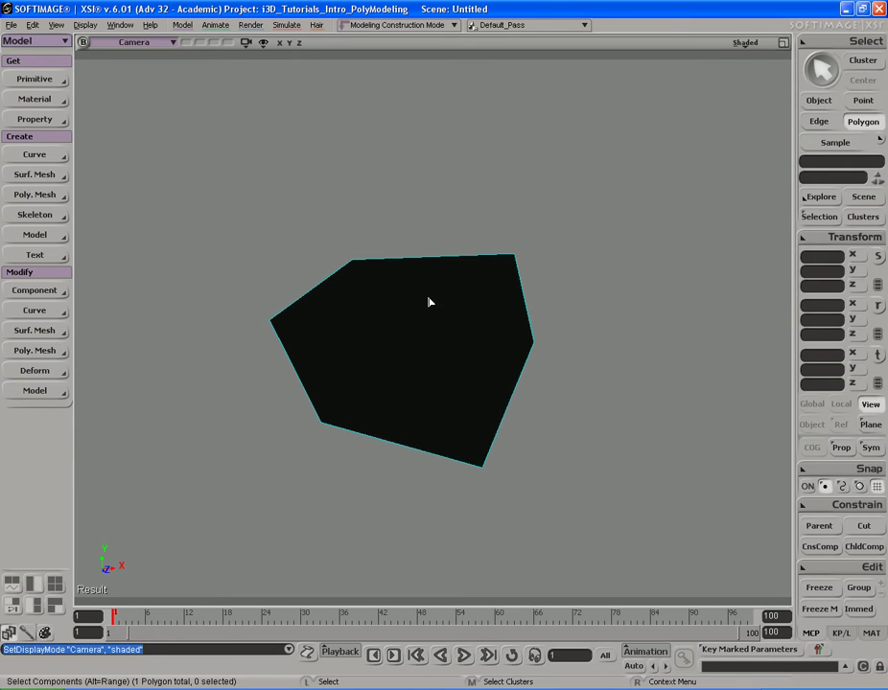
key(s)
right_drag(454, 309, 452, 343)
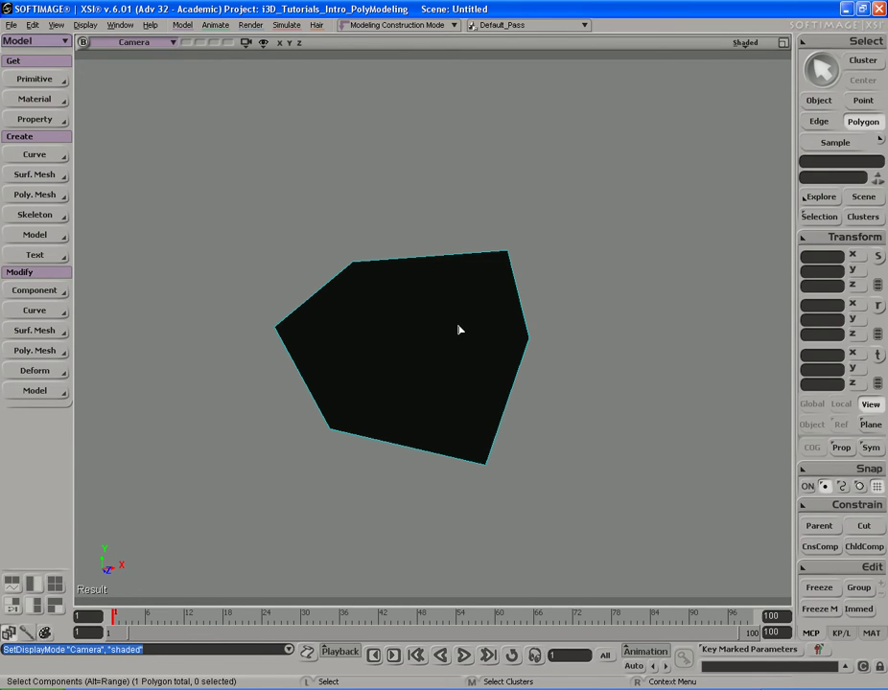
key(s)
right_drag(381, 325, 444, 330)
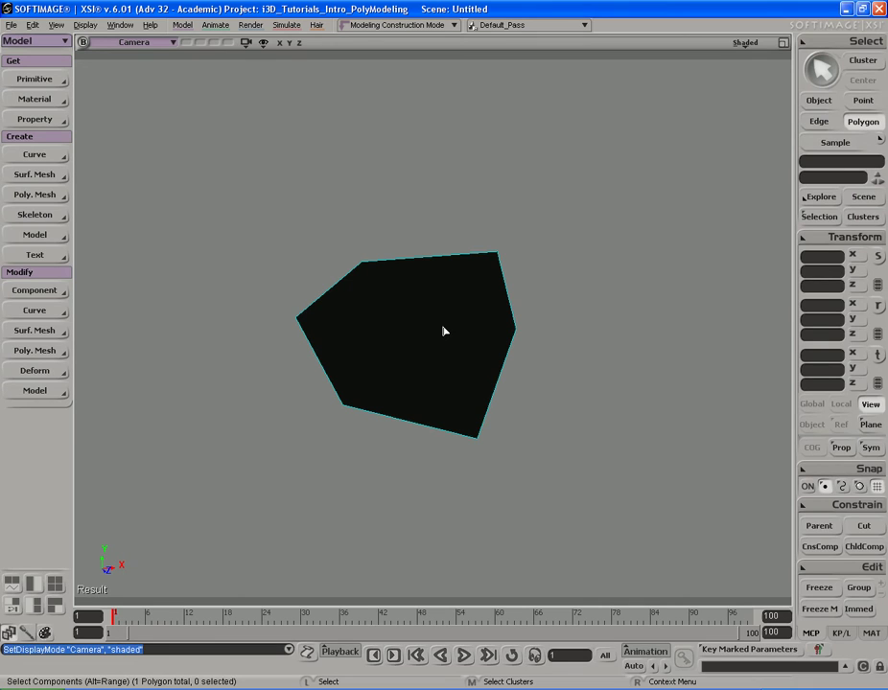
key(y)
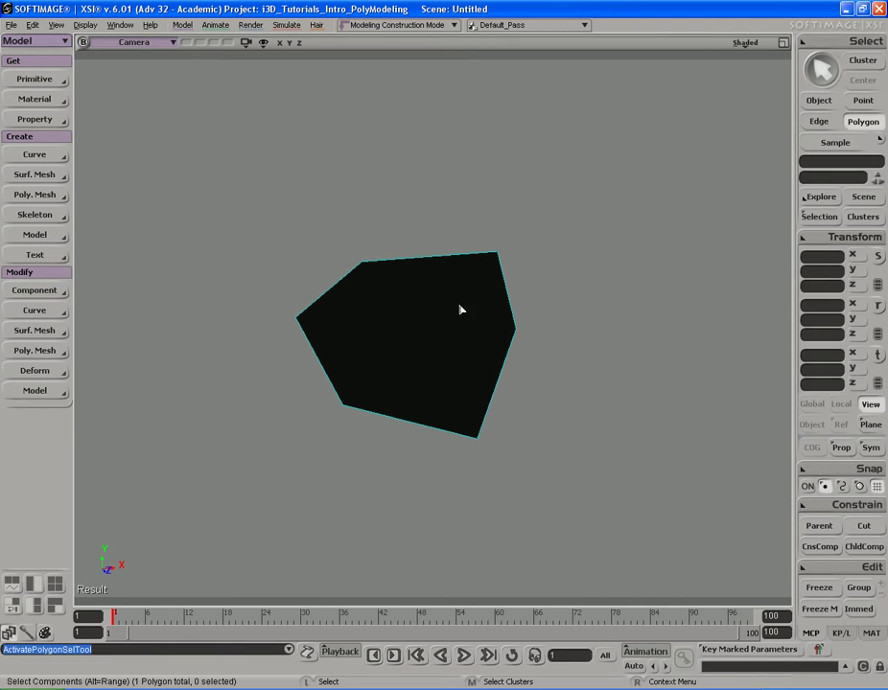
drag(279, 208, 551, 466)
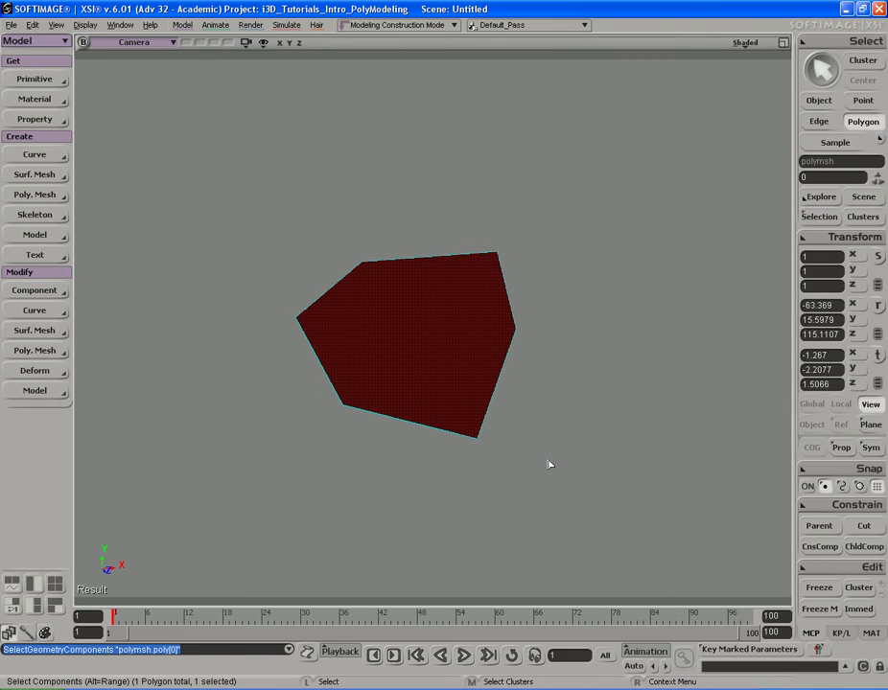
key(s)
right_drag(534, 432, 515, 373)
key(space)
drag(278, 218, 533, 452)
drag(424, 219, 567, 360)
drag(393, 228, 553, 373)
drag(275, 204, 547, 458)
click(547, 356)
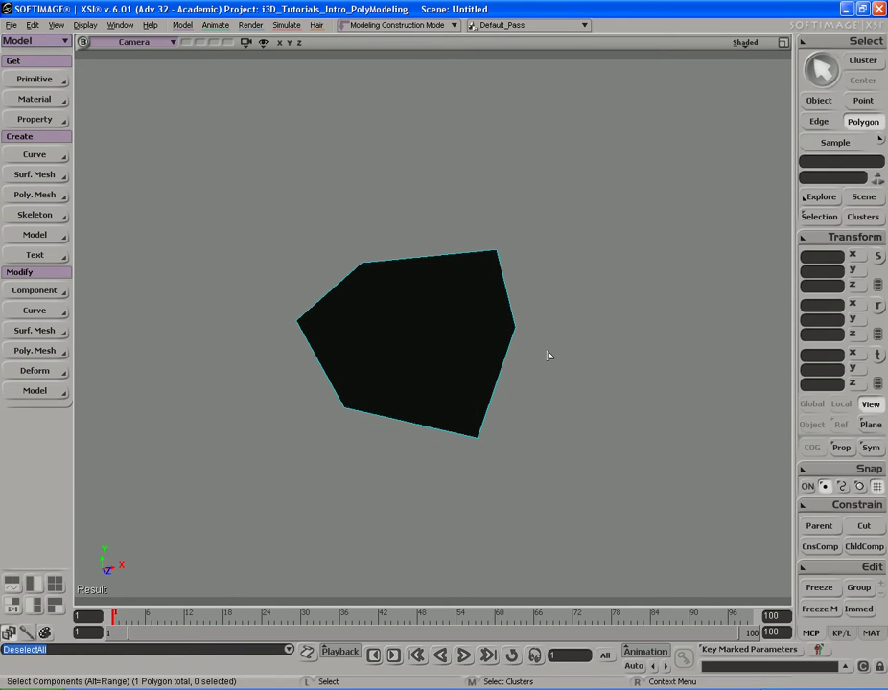
key(y)
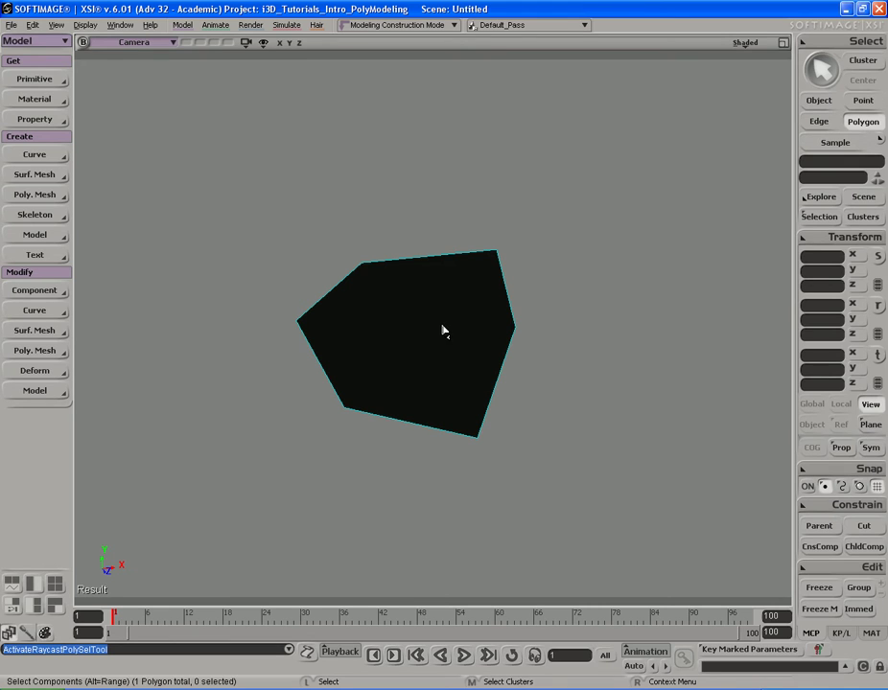
key(s)
right_drag(443, 331, 327, 268)
click(485, 341)
key(s)
right_drag(485, 340, 679, 385)
key(s)
click(679, 386)
key(s)
mouse_move(511, 375)
right_down()
mouse_move(421, 334)
mouse_move(472, 339)
mouse_move(509, 367)
right_up()
click(428, 357)
key(s)
drag(418, 317, 451, 322)
mouse_move(452, 322)
right_down()
mouse_move(438, 336)
mouse_move(444, 303)
right_up()
key(s)
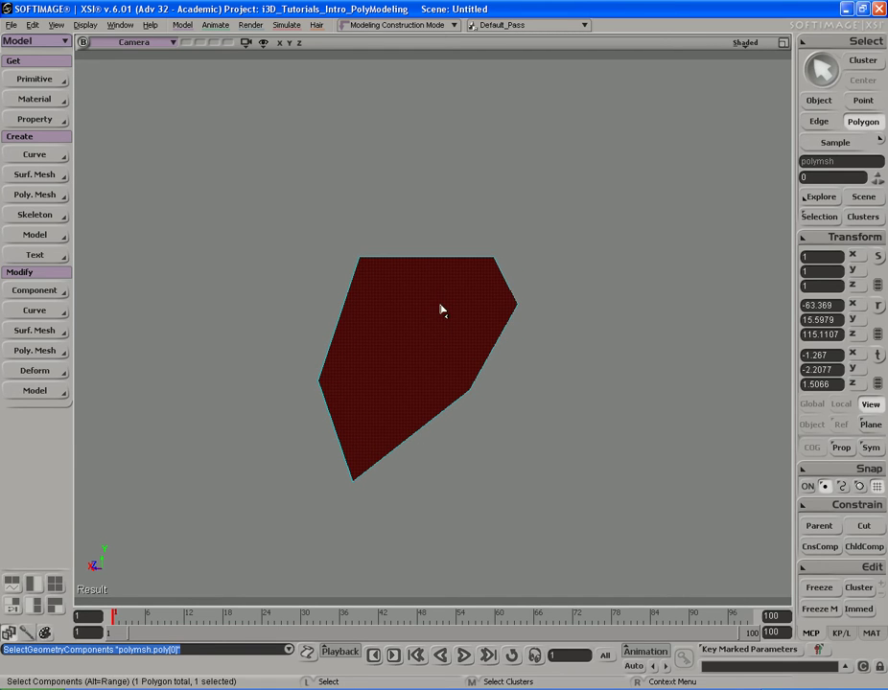
click(444, 215)
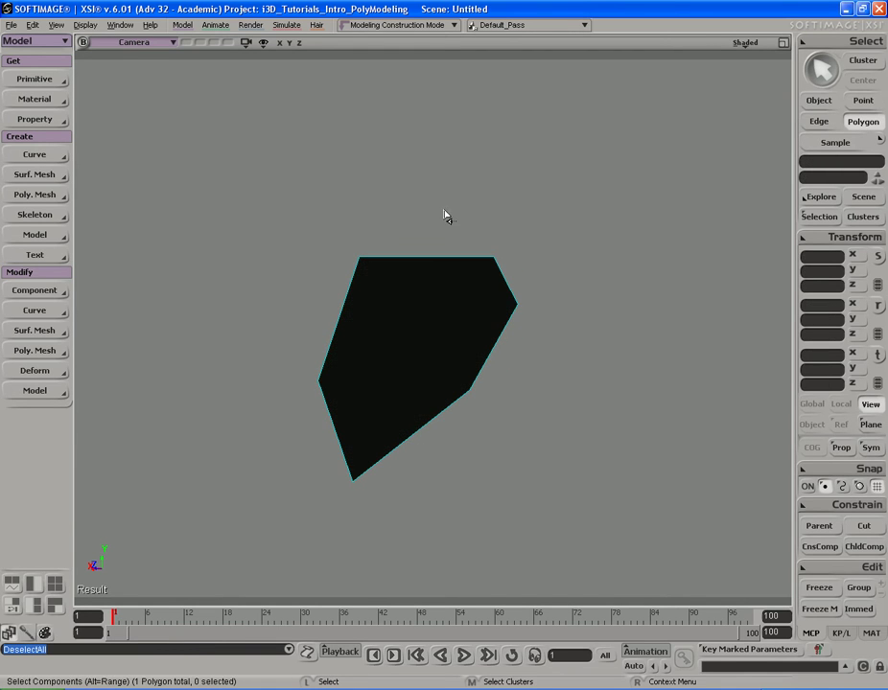
Turn on polygon normals display and select the polygon.
click(264, 45)
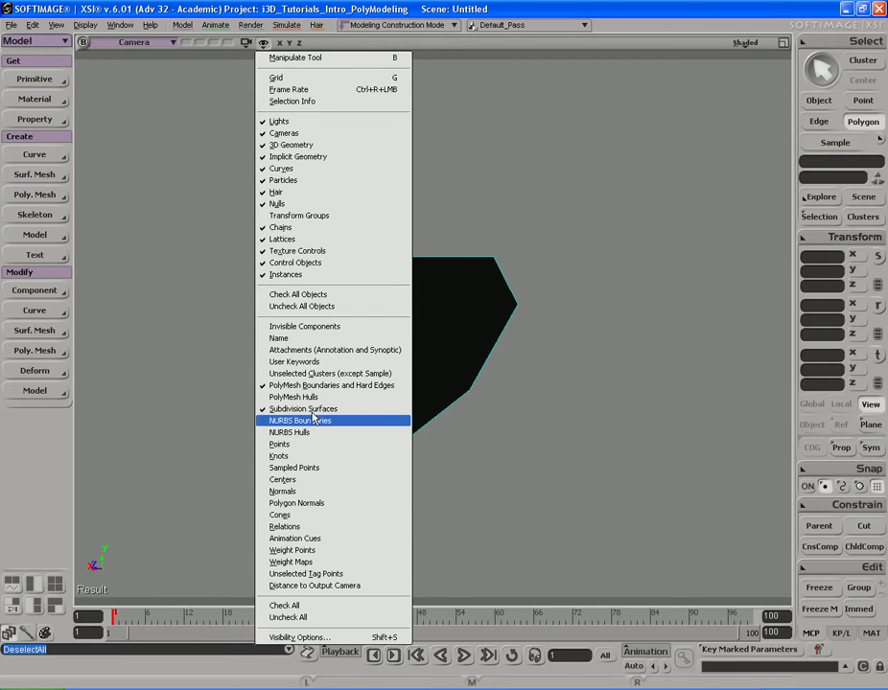
click(311, 505)
click(424, 371)
Orbit around the selected polygon, viewing it edge-on and then face-on.
key(s)
right_drag(407, 365, 318, 359)
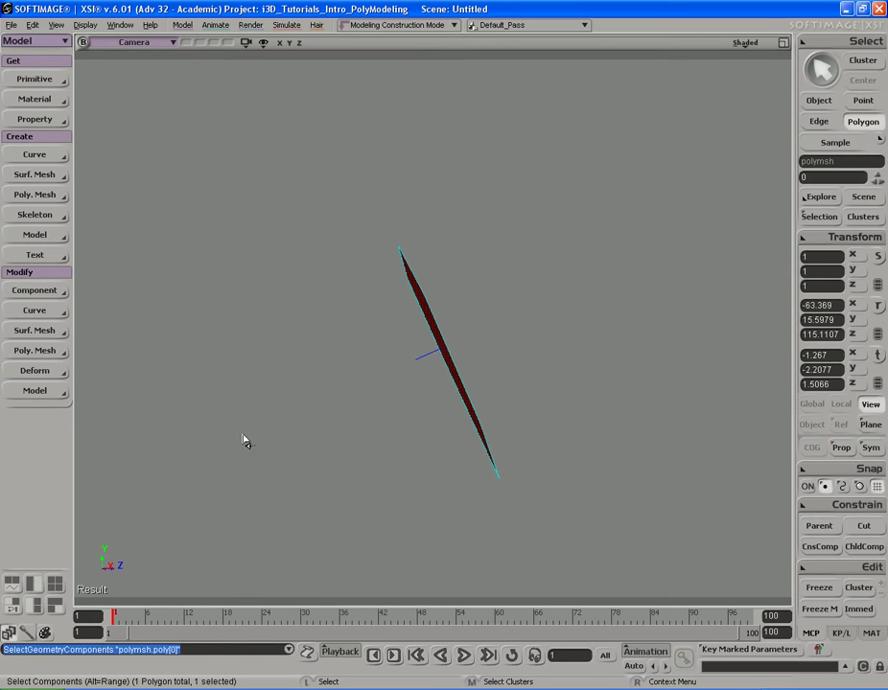
key(s)
right_drag(366, 388, 392, 386)
drag(438, 363, 422, 367)
right_drag(423, 368, 494, 357)
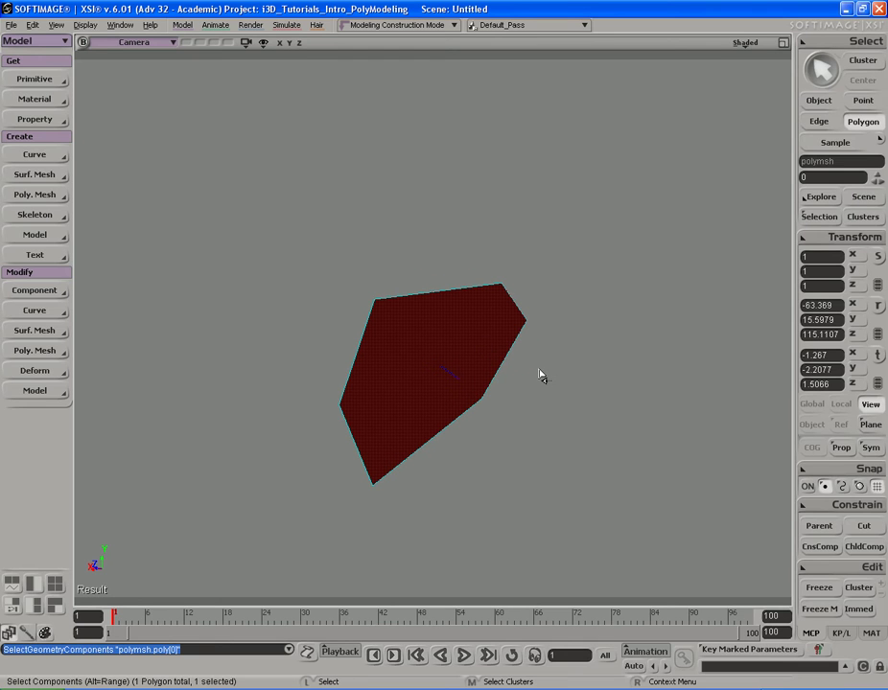
right_drag(529, 364, 481, 329)
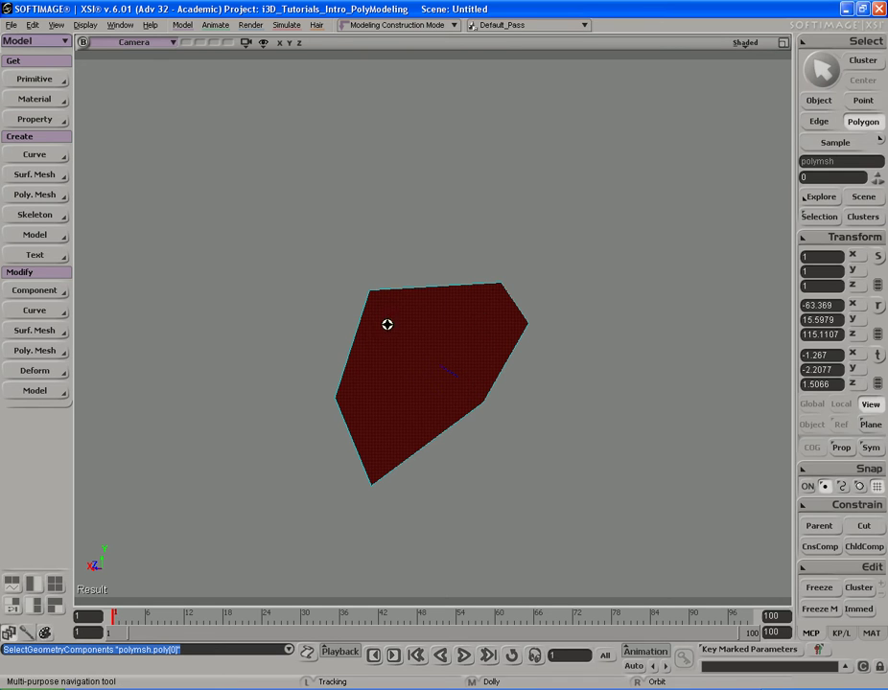
right_drag(392, 331, 434, 333)
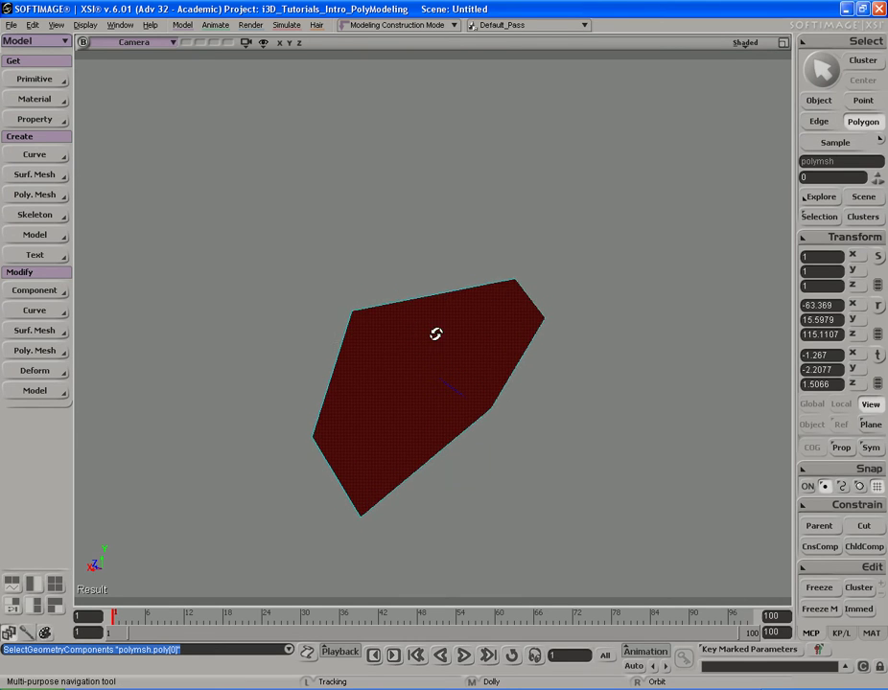
drag(434, 333, 436, 325)
right_drag(436, 325, 437, 329)
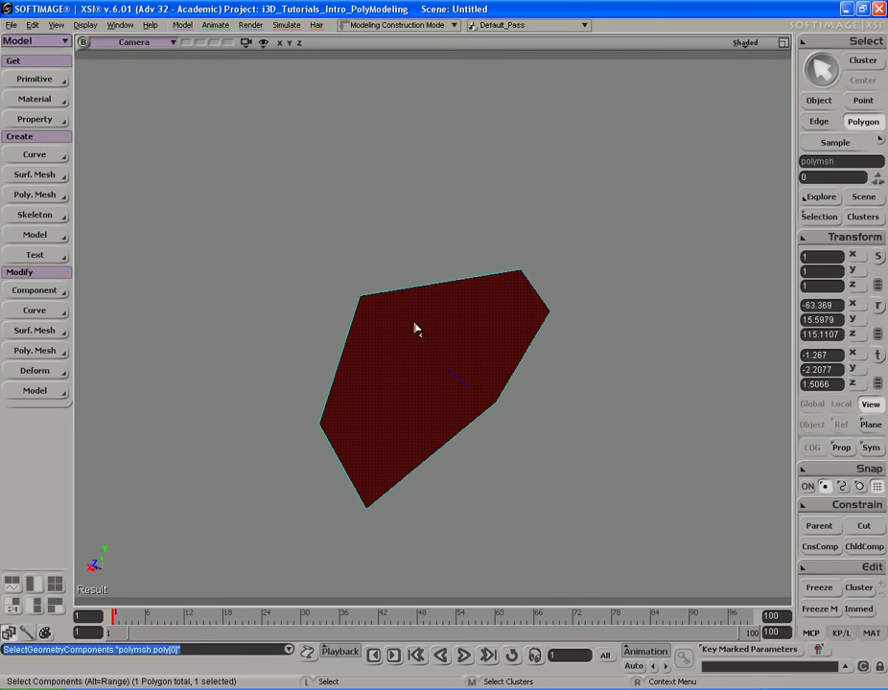
Switch to Point mode and marquee-select the top-left vertex, then the right vertex.
key(t)
key(s)
right_drag(390, 262, 392, 262)
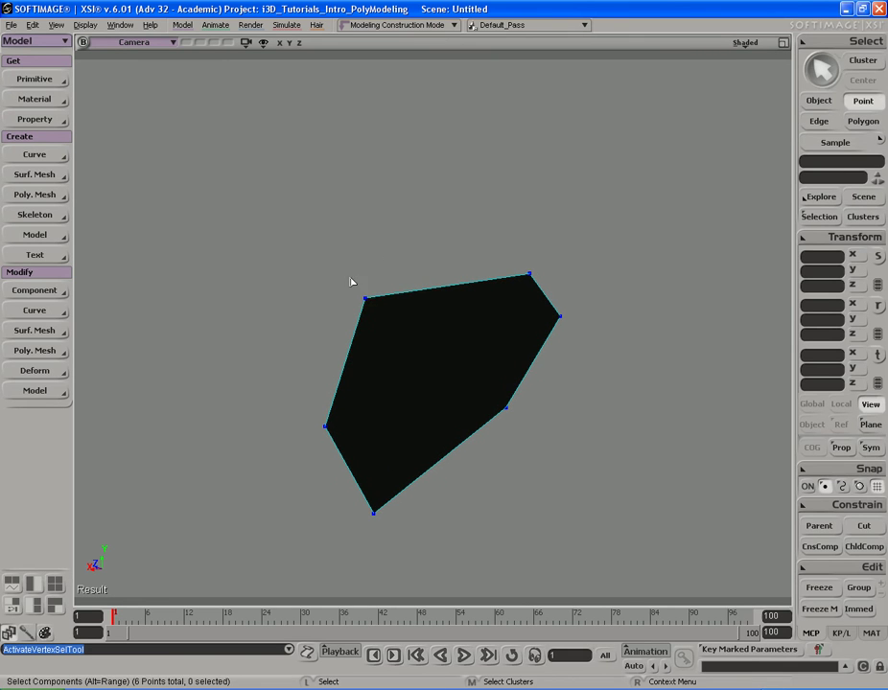
drag(336, 264, 406, 345)
key(s)
right_drag(424, 331, 448, 308)
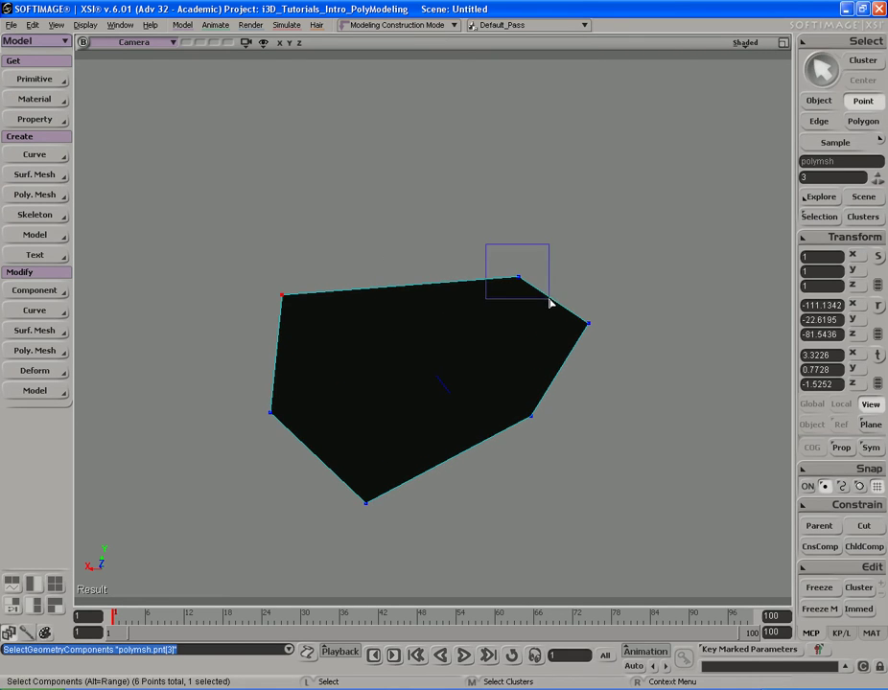
drag(552, 301, 587, 330)
Marquee-select the right-side vertices, then the three left and bottom vertices.
key(s)
right_drag(616, 351, 526, 379)
middle_drag(526, 379, 478, 331)
drag(457, 290, 526, 388)
drag(424, 241, 533, 400)
drag(319, 245, 466, 457)
Pick the top-left and left vertices, narrow to single vertices, then clear the selection.
key(s)
right_drag(567, 403, 441, 383)
key(space)
drag(309, 266, 381, 394)
drag(295, 372, 338, 409)
drag(313, 215, 410, 318)
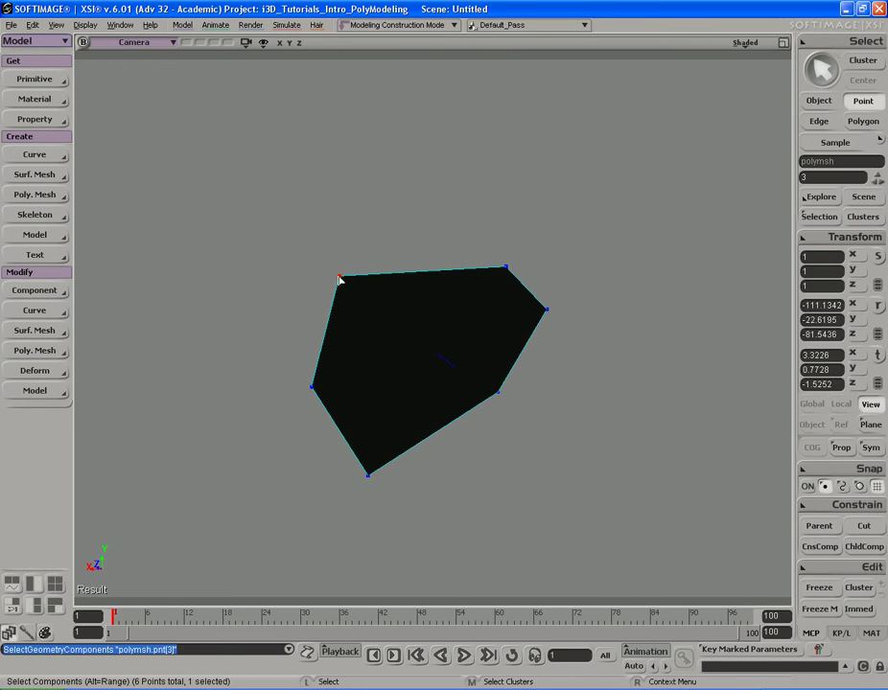
click(479, 254)
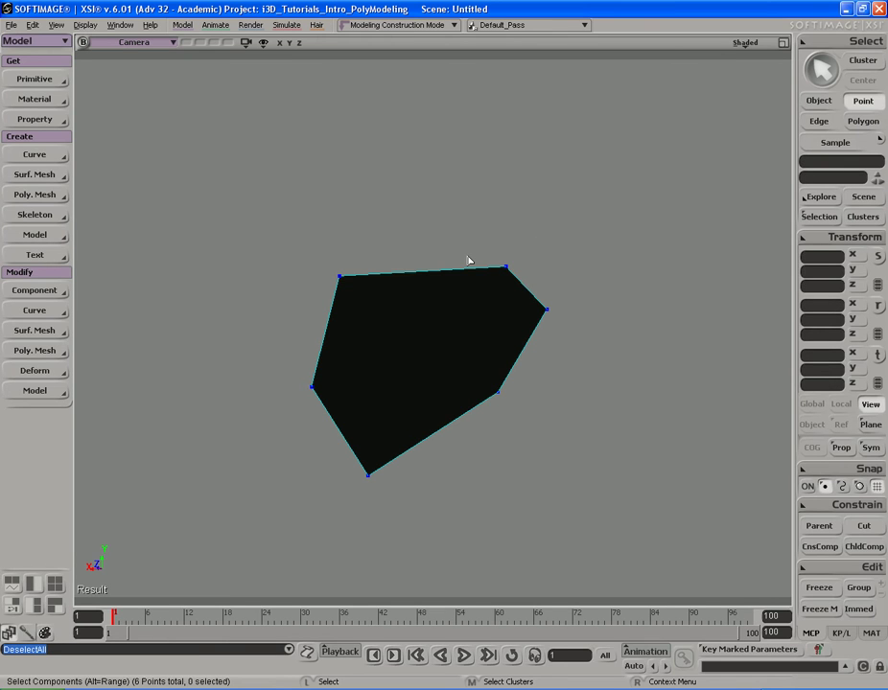
Switch to Edge mode and click the top, left, upper-right, lower-right and bottom edges.
key(e)
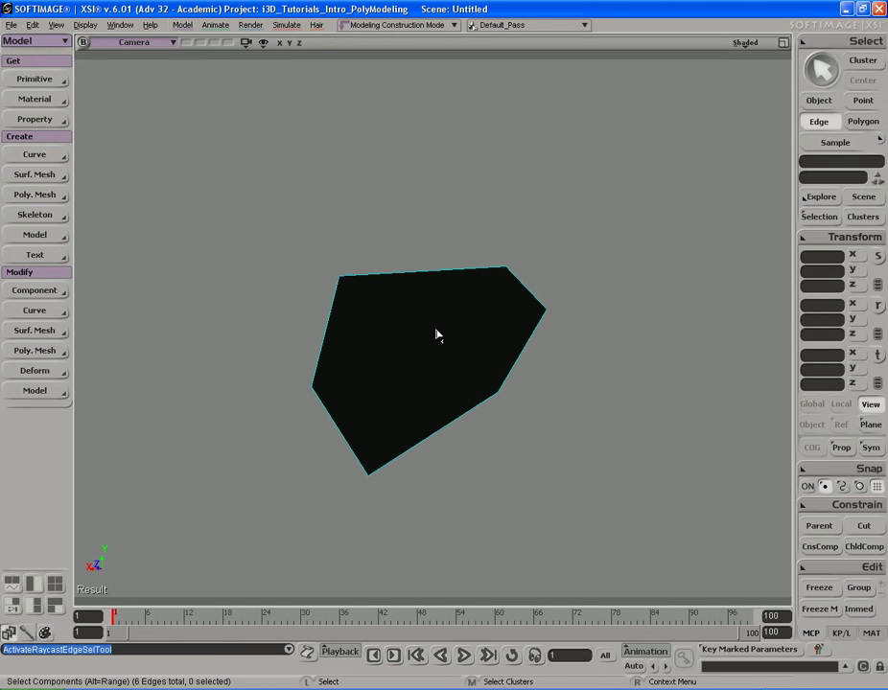
click(432, 316)
click(320, 338)
click(523, 284)
click(551, 385)
click(468, 470)
click(319, 338)
Rectangle-select the top, left, and upper-right edges in various combinations, ending on the top edge.
key(s)
mouse_move(390, 325)
right_down()
mouse_move(463, 330)
mouse_move(409, 297)
mouse_move(407, 307)
mouse_move(390, 303)
right_up()
key(s)
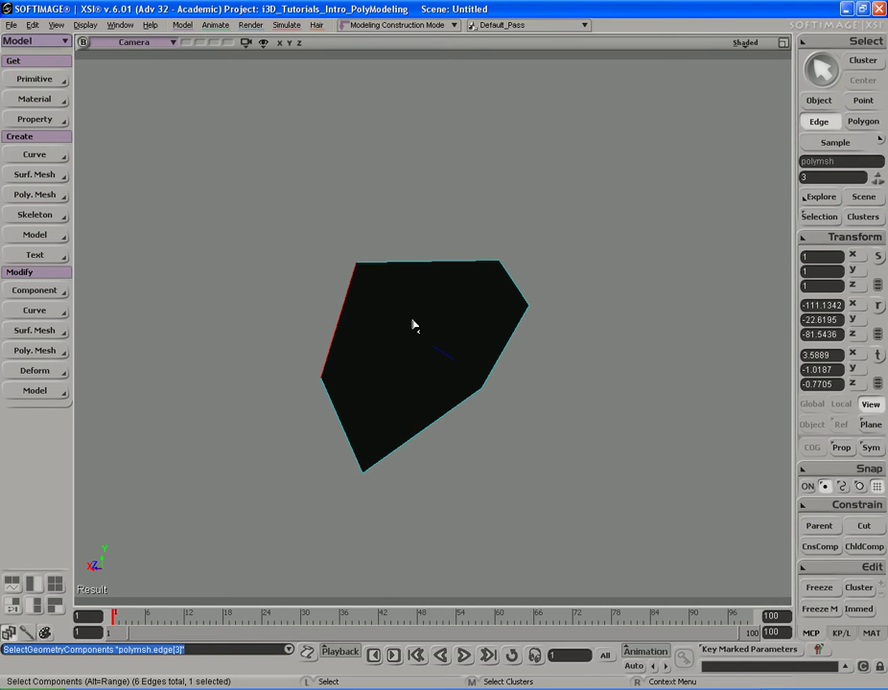
key(e)
drag(399, 226, 445, 314)
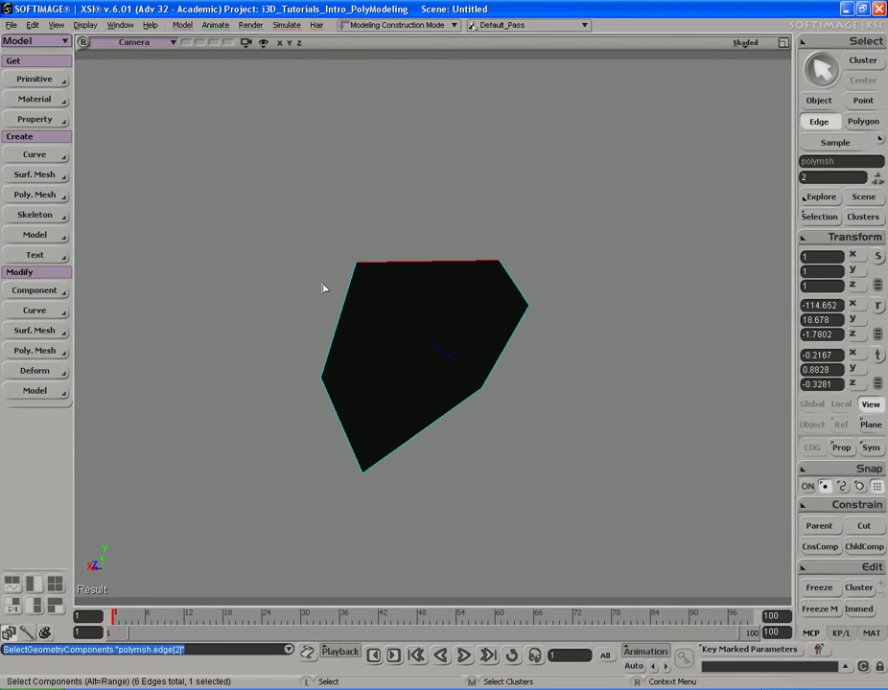
drag(313, 273, 377, 303)
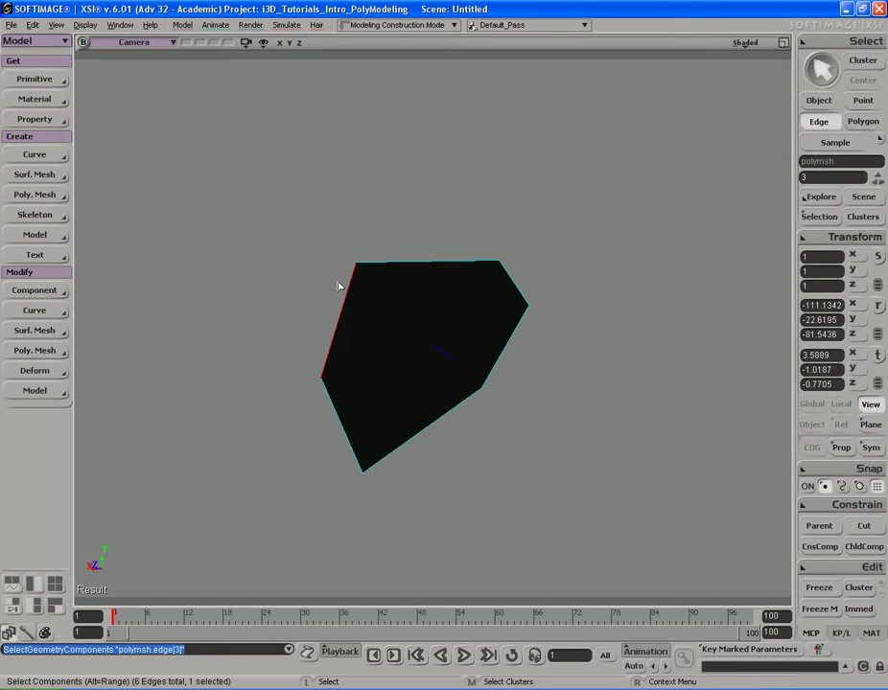
drag(328, 203, 566, 298)
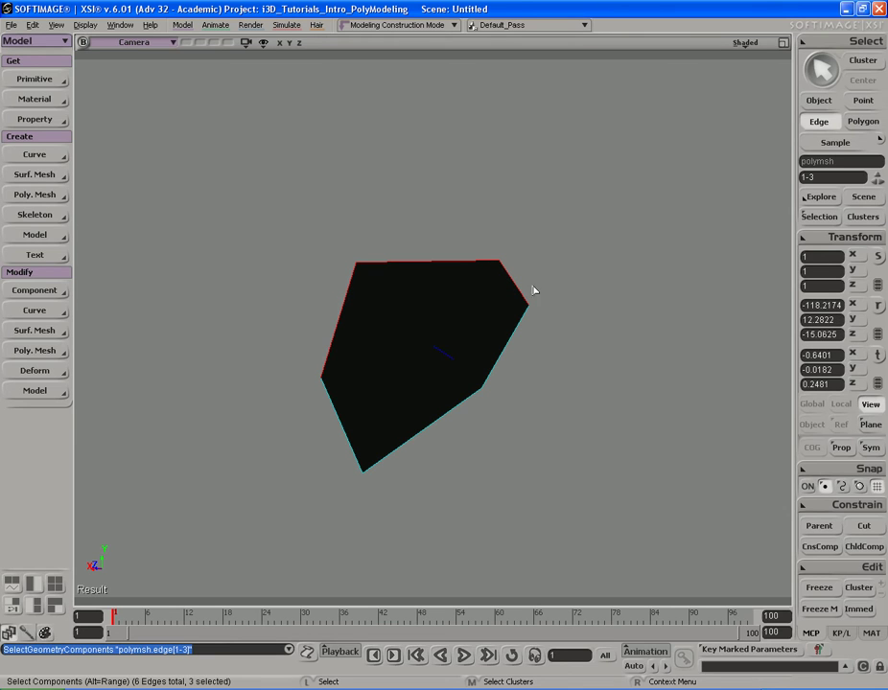
drag(440, 231, 470, 302)
drag(307, 289, 444, 301)
Undo the last selection, orbit the view, and clear the edge selection.
key(ctrl+z)
key(s)
mouse_move(467, 289)
right_down()
mouse_move(420, 305)
mouse_move(487, 297)
mouse_move(479, 299)
right_up()
click(551, 258)
key(s)
right_drag(537, 259, 462, 314)
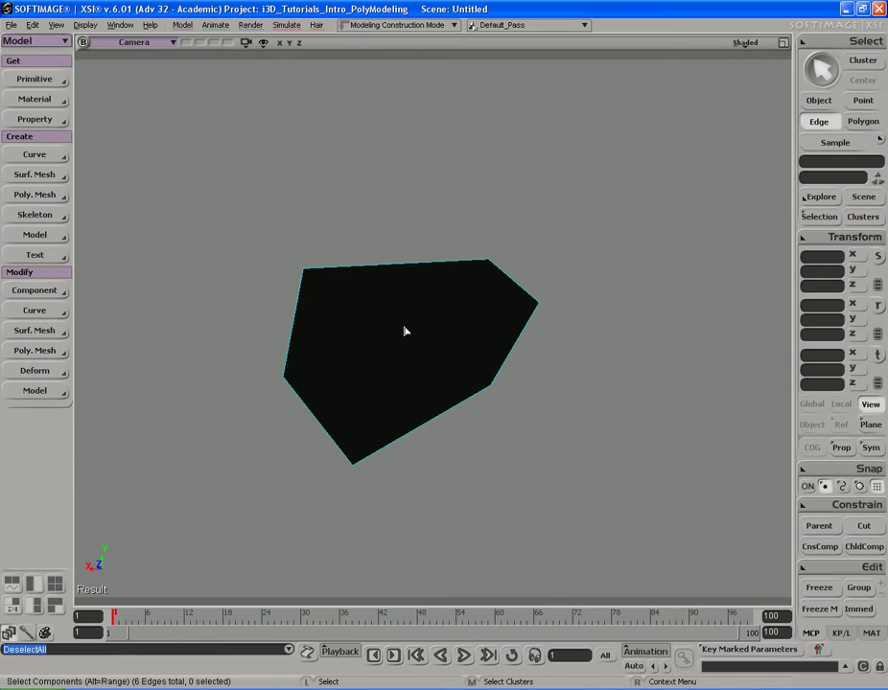
key(s)
right_drag(404, 331, 457, 311)
key(s)
key(space)
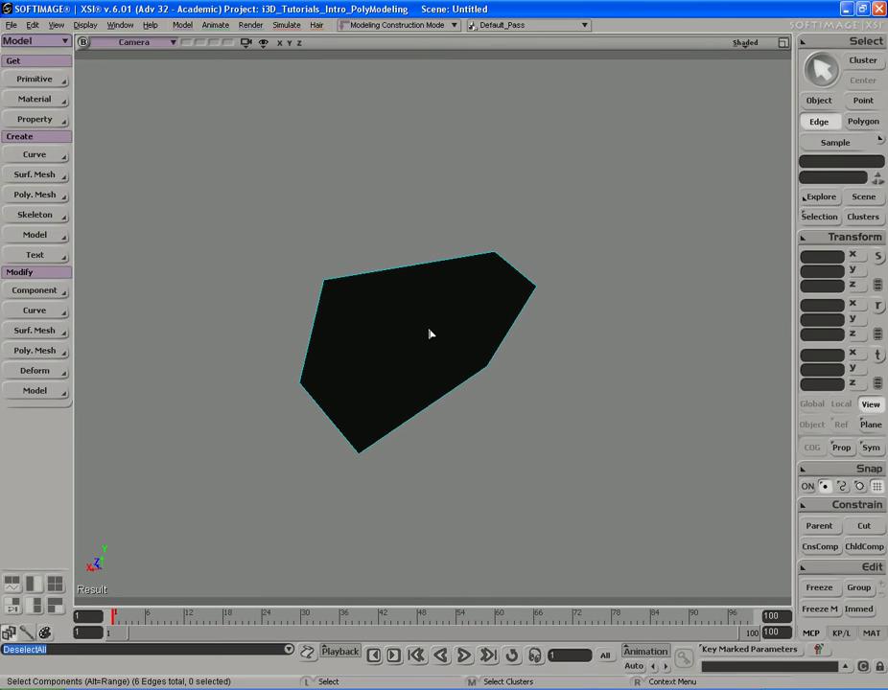
key(s)
right_drag(429, 333, 420, 297)
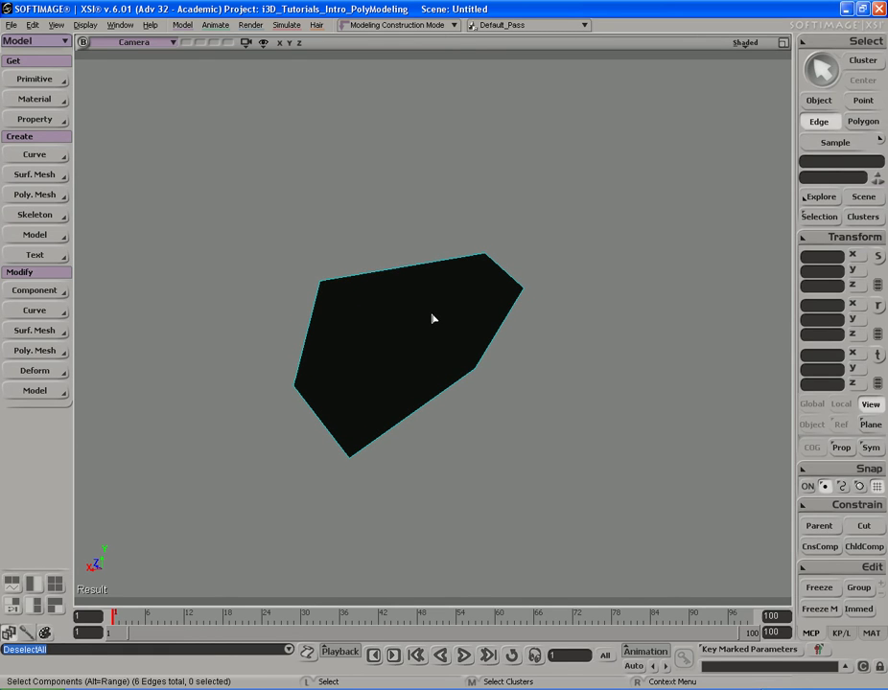
key(s)
mouse_move(431, 301)
right_down()
mouse_move(430, 310)
mouse_move(361, 291)
mouse_move(289, 315)
mouse_move(457, 313)
mouse_move(426, 295)
right_up()
Select the polygon's top edge and activate Translate from the Transform panel.
key(e)
click(414, 281)
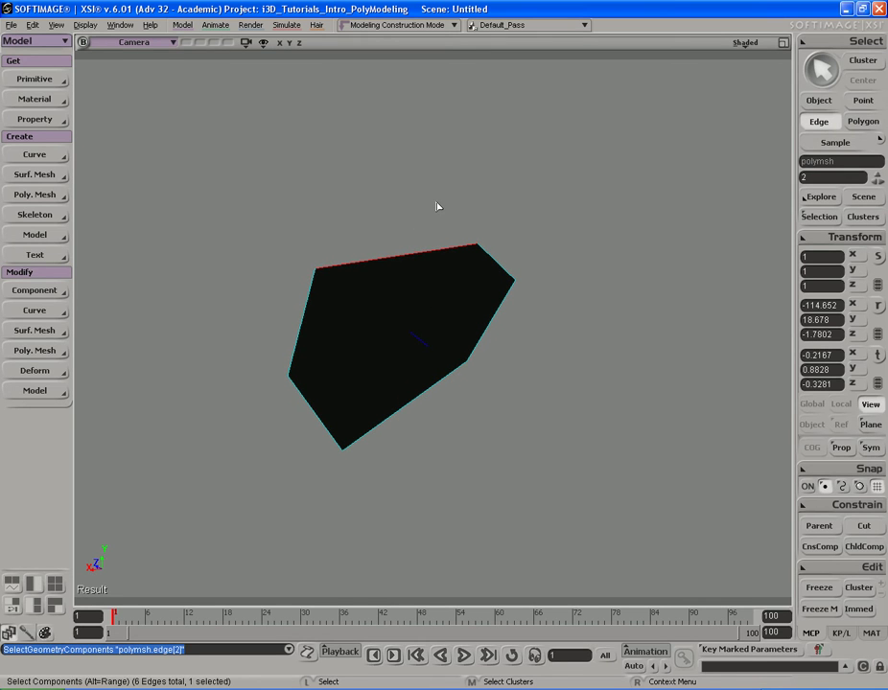
key(s)
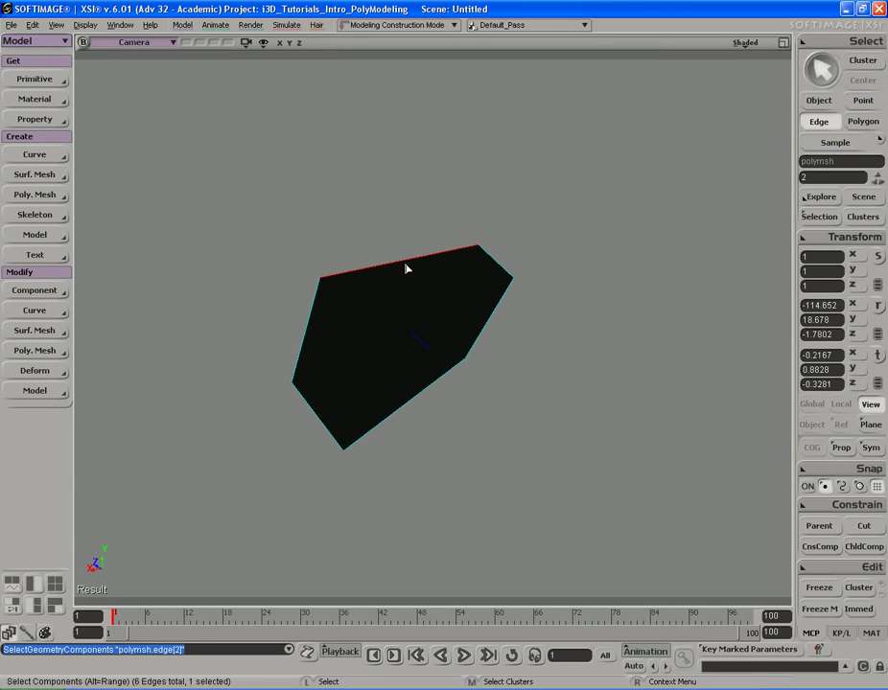
key(s)
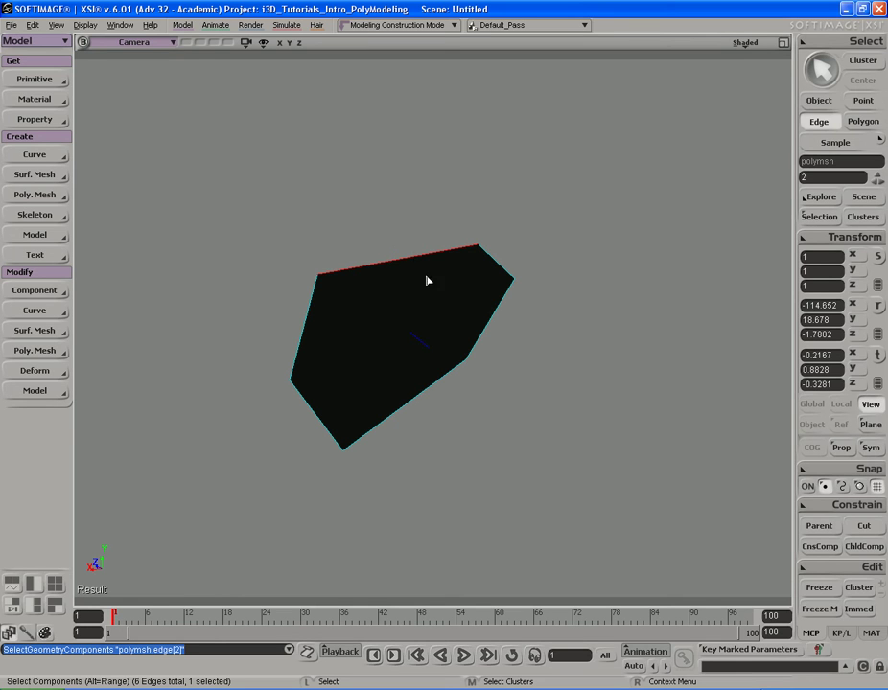
key(s)
mouse_move(398, 236)
mouse_down()
mouse_move(405, 224)
mouse_move(408, 233)
mouse_up()
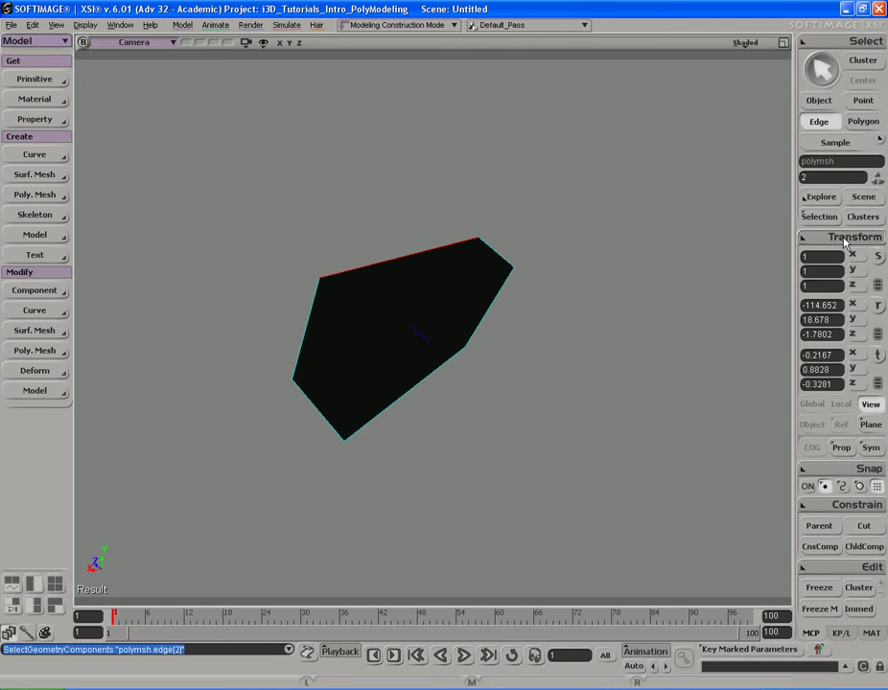
click(878, 257)
click(877, 305)
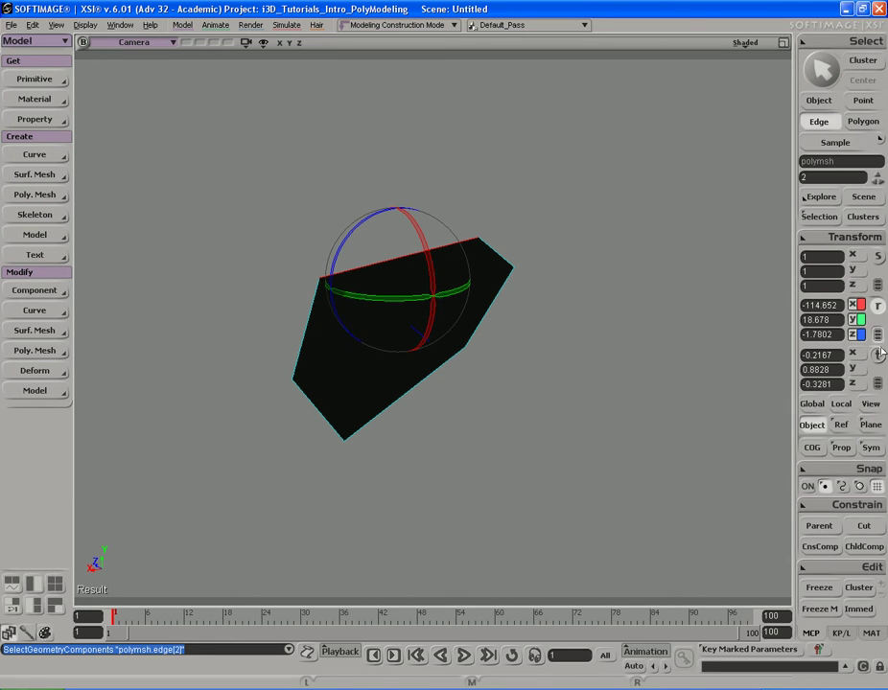
click(877, 357)
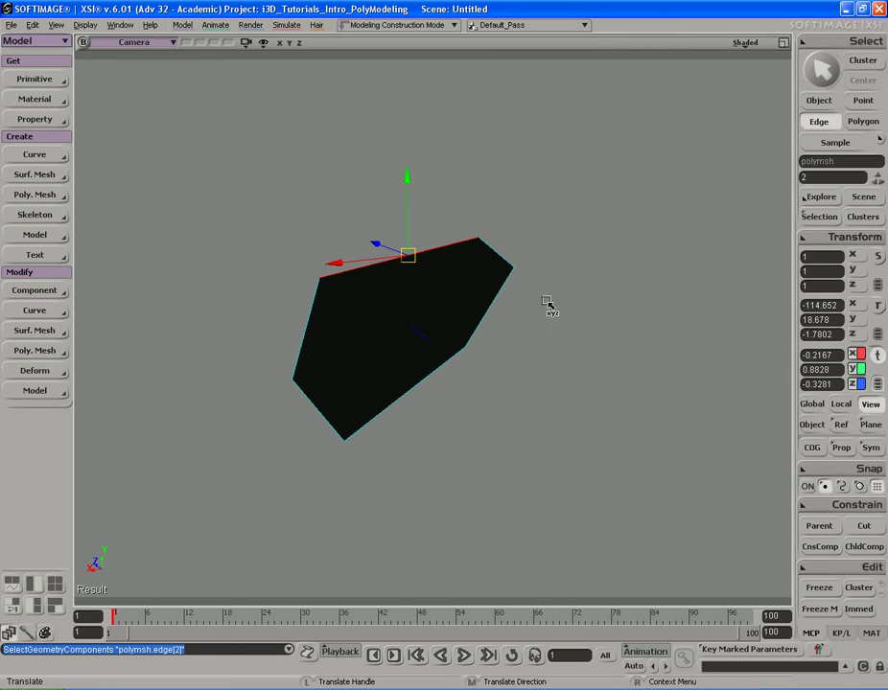
Orbit the view and nudge the top edge with the translate tool.
key(s)
right_drag(546, 303, 558, 270)
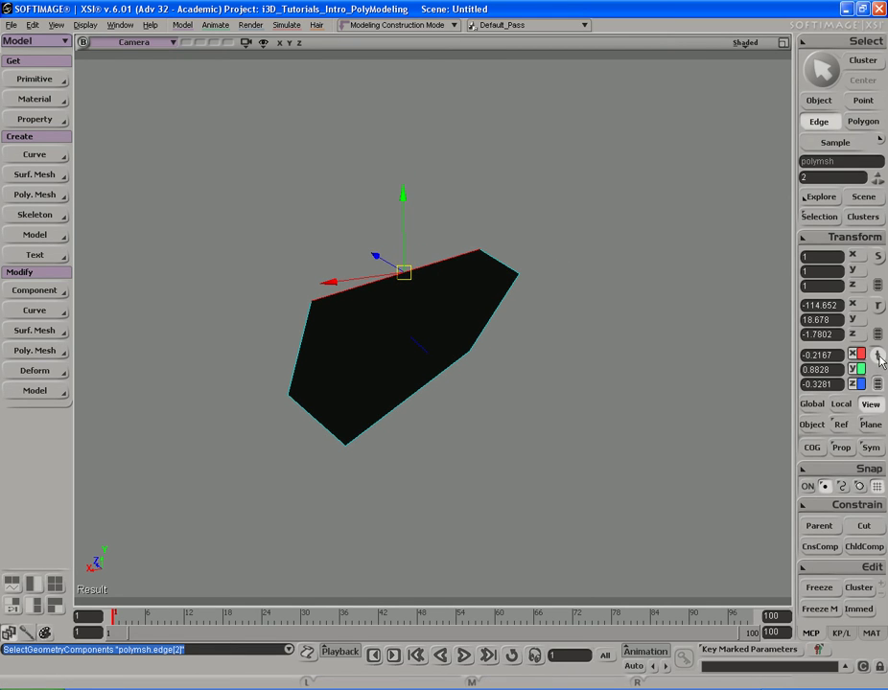
right_drag(569, 331, 563, 265)
key(v)
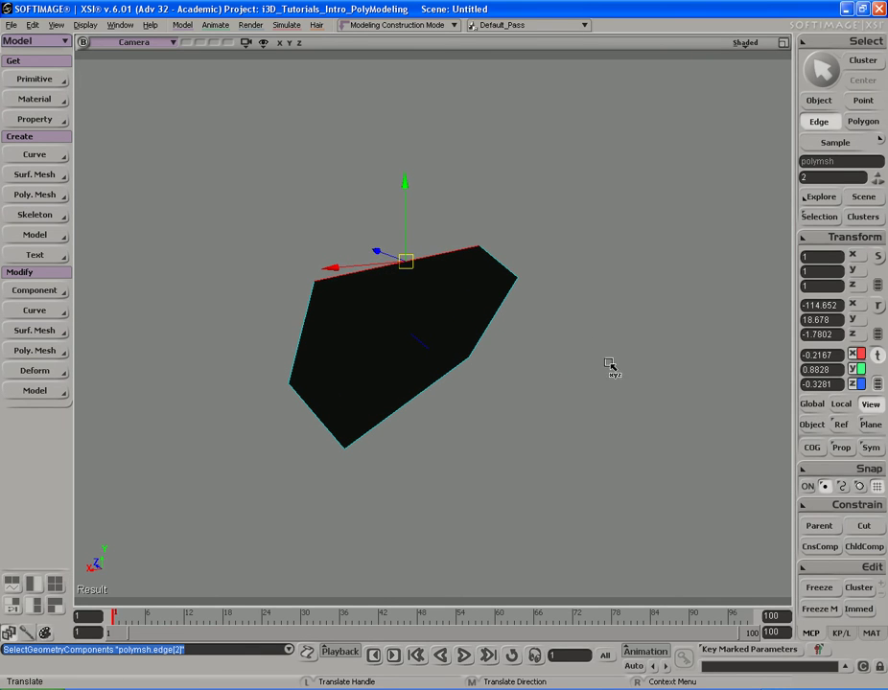
mouse_move(615, 362)
mouse_down()
mouse_move(598, 321)
mouse_move(620, 383)
mouse_move(525, 333)
mouse_move(596, 366)
mouse_move(609, 359)
mouse_up()
Slide the top edge along X and raise it along Y, checking from edge-on views.
key(s)
right_drag(609, 359, 357, 262)
drag(357, 262, 390, 258)
key(s)
right_drag(391, 258, 404, 284)
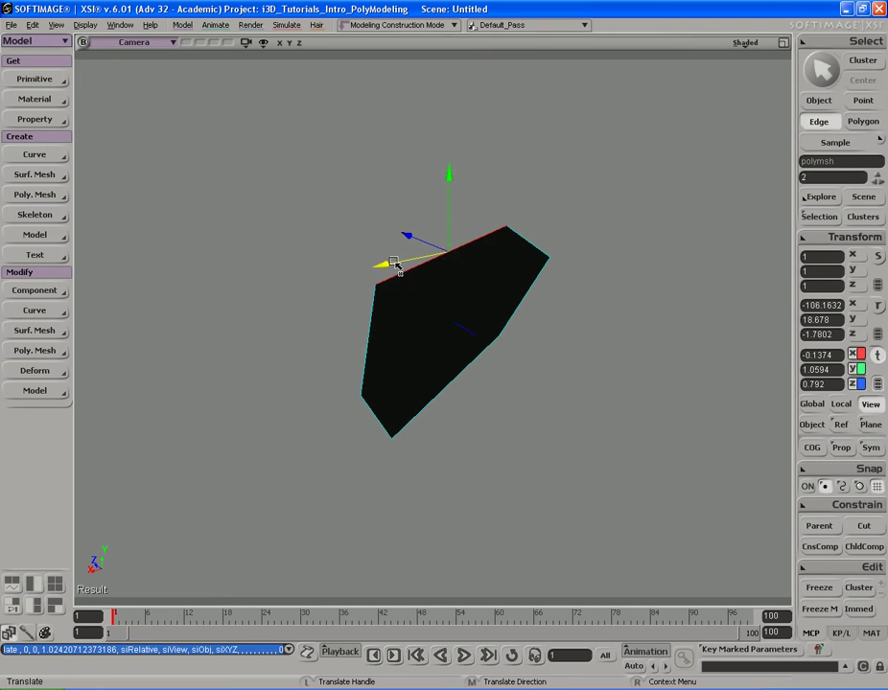
drag(390, 262, 410, 257)
mouse_move(433, 200)
mouse_down()
mouse_move(434, 175)
mouse_move(444, 188)
mouse_move(448, 139)
mouse_move(444, 182)
mouse_up()
Switch to Point mode and marquee-select two of the polygon's vertices.
key(s)
right_drag(444, 183, 536, 218)
key(s)
key(v)
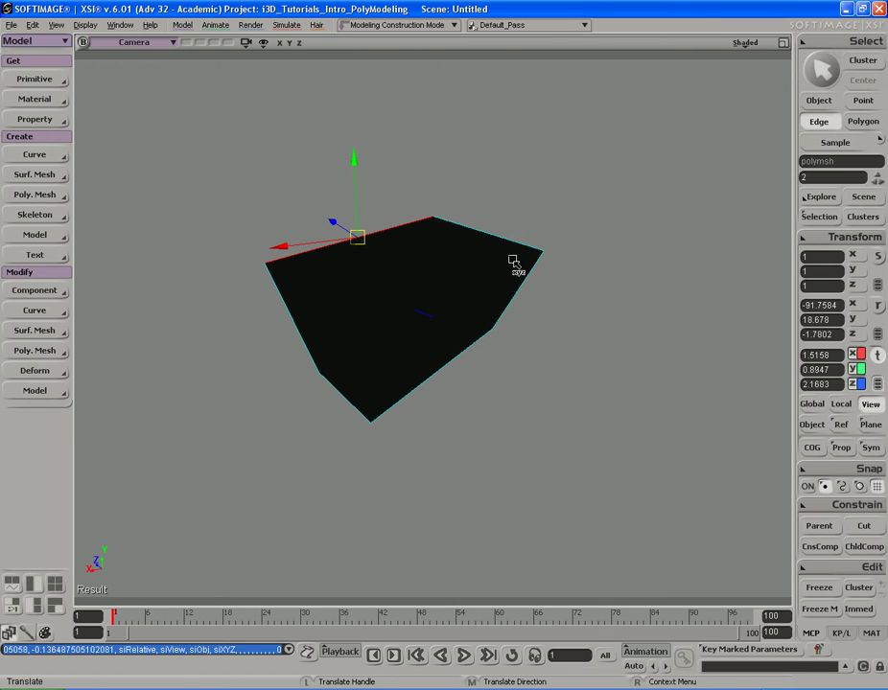
key(t)
drag(410, 186, 594, 293)
key(s)
right_drag(595, 294, 556, 249)
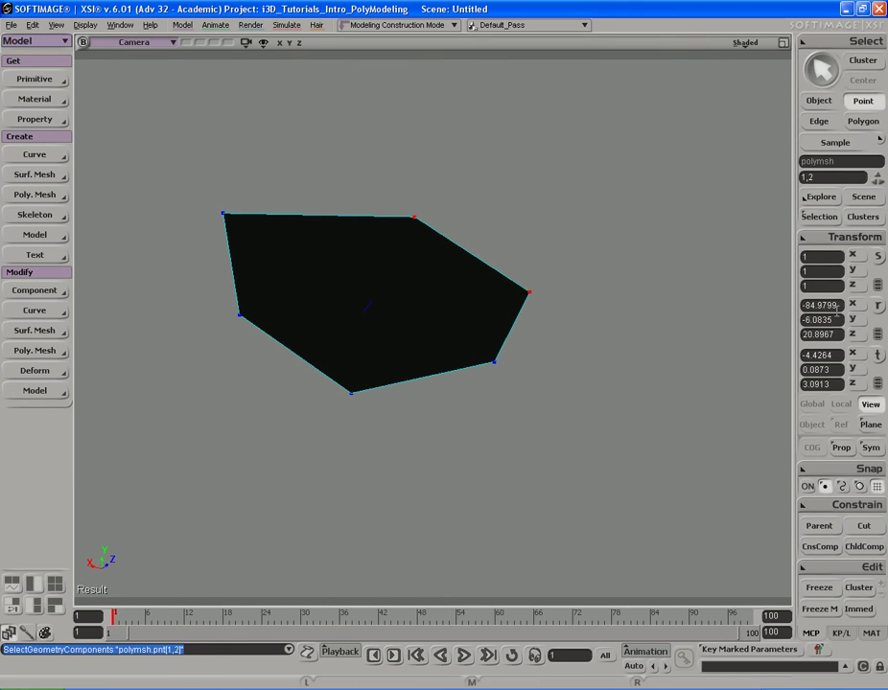
Rotate the two selected vertices about Y to reshape the polygon.
click(879, 306)
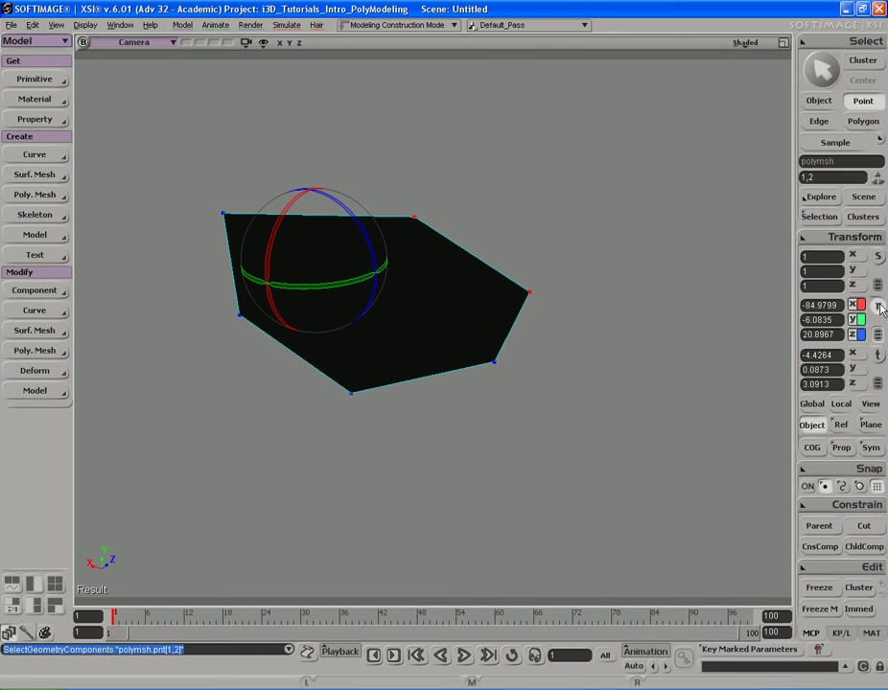
drag(332, 287, 383, 247)
key(s)
right_drag(383, 247, 500, 252)
key(c)
Switch to Polygon mode with U and select the whole face.
key(u)
click(455, 293)
key(s)
right_drag(456, 290, 455, 254)
key(space)
key(s)
key(space)
key(s)
Scale the polygon down, undo a stray rotation, and switch to Translate.
click(878, 256)
drag(597, 335, 580, 354)
key(c)
key(ctrl+z)
key(v)
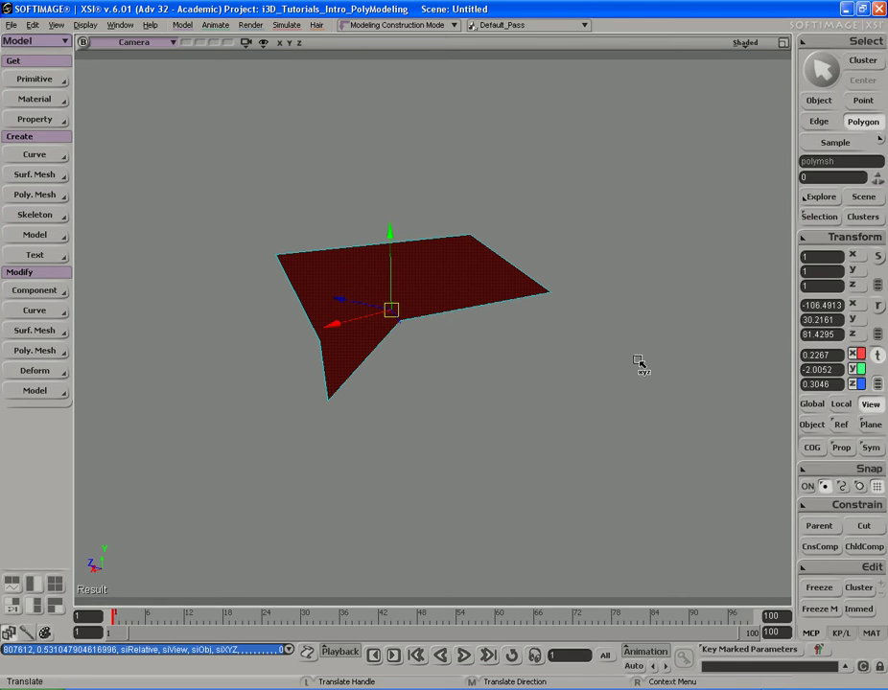
Move the polygon up-right, rotate it about its centre, then return to object selection.
mouse_move(638, 363)
mouse_down()
mouse_move(625, 331)
mouse_move(621, 339)
mouse_move(627, 324)
mouse_move(620, 331)
mouse_move(634, 353)
mouse_up()
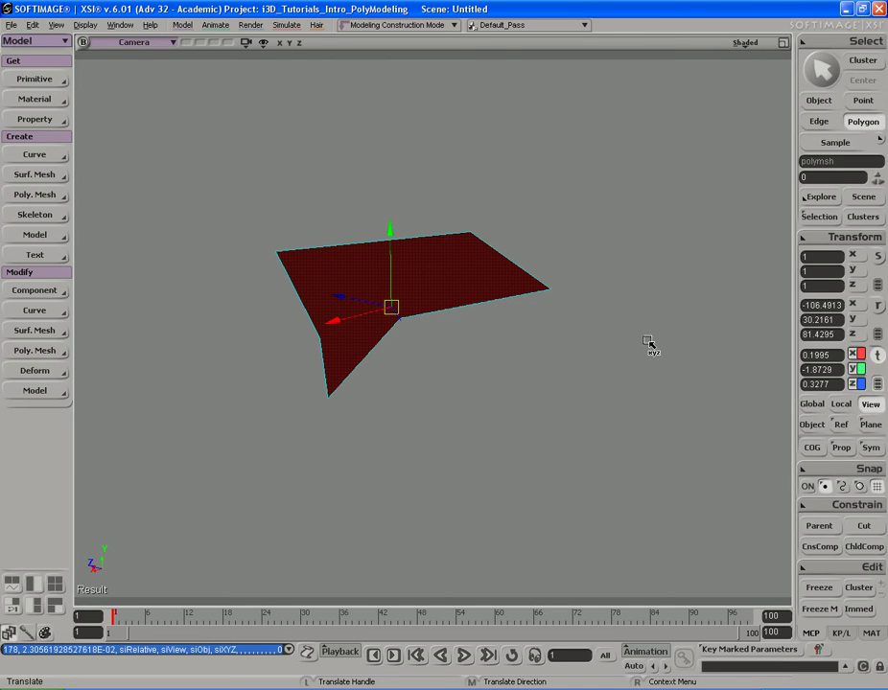
key(r)
drag(646, 329, 615, 299)
key(x)
key(s)
mouse_move(640, 274)
right_down()
mouse_move(618, 288)
mouse_move(644, 284)
mouse_move(589, 279)
mouse_move(666, 279)
mouse_move(626, 275)
mouse_move(626, 262)
mouse_move(609, 257)
mouse_move(612, 239)
mouse_move(625, 274)
right_up()
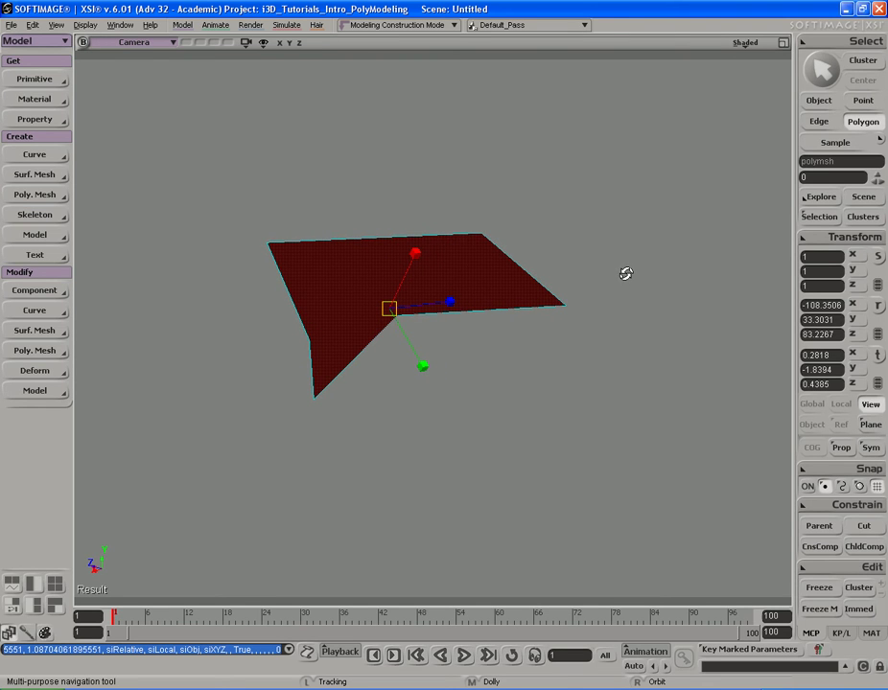
key(x)
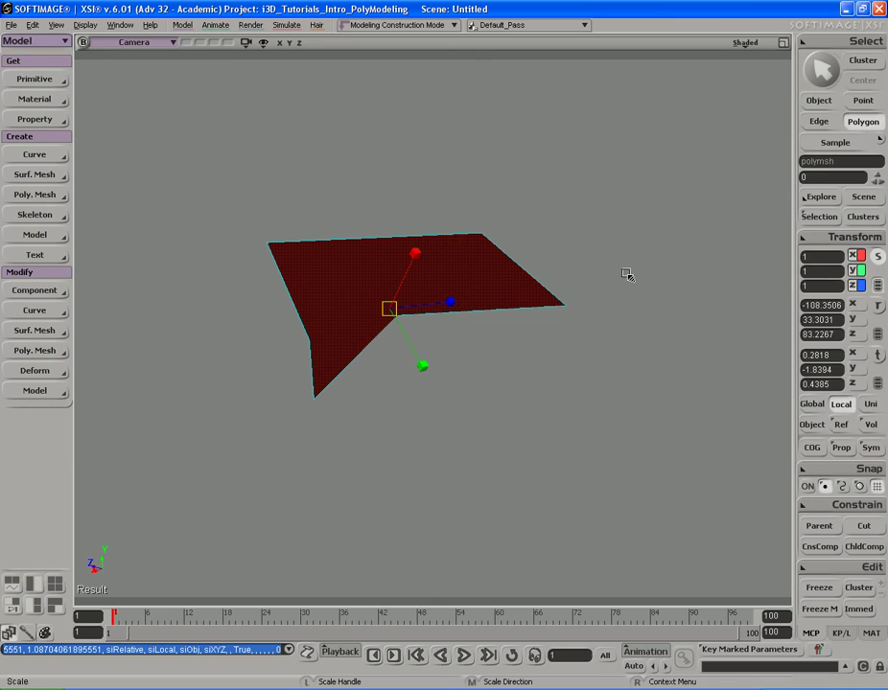
key(space)
Select the polygon and try moving, rotating and scaling it, undoing each change.
key(s)
right_drag(631, 276, 625, 254)
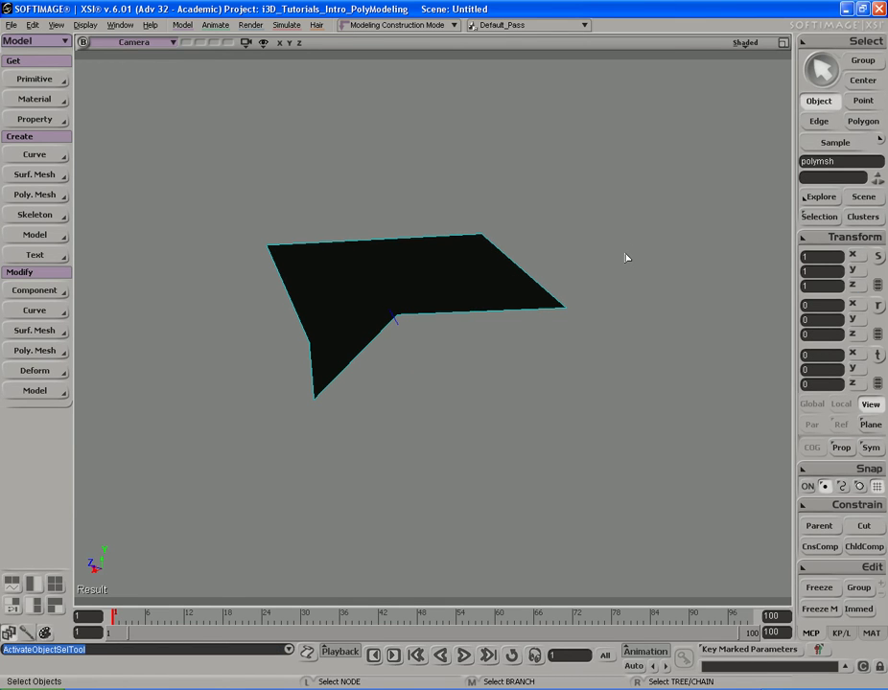
click(525, 285)
key(v)
drag(671, 306, 692, 303)
key(ctrl+z)
key(c)
drag(644, 279, 640, 275)
key(ctrl+z)
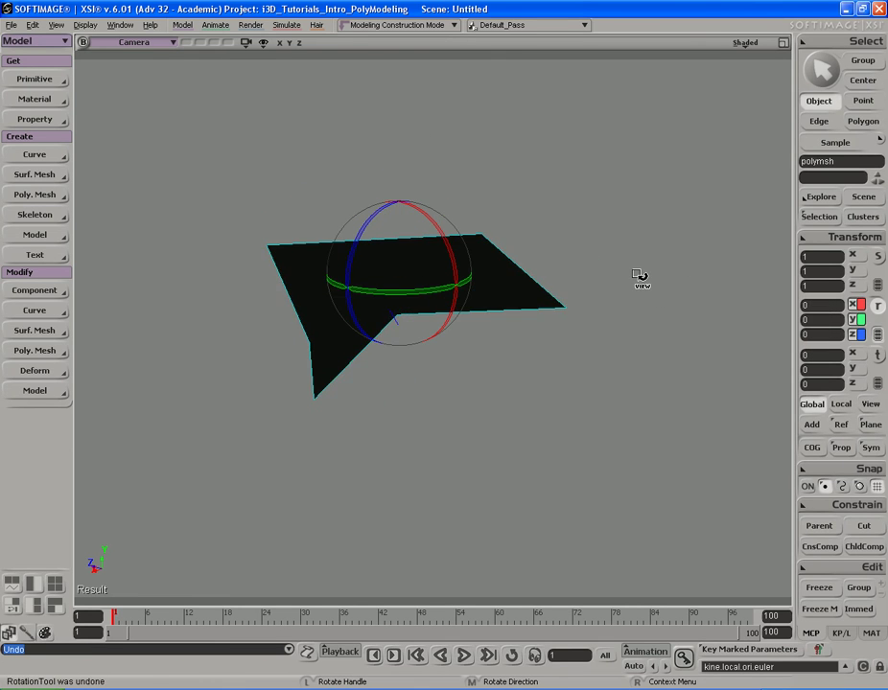
key(x)
mouse_move(619, 272)
mouse_down()
mouse_move(634, 254)
mouse_move(613, 279)
mouse_move(630, 268)
mouse_up()
key(ctrl+z)
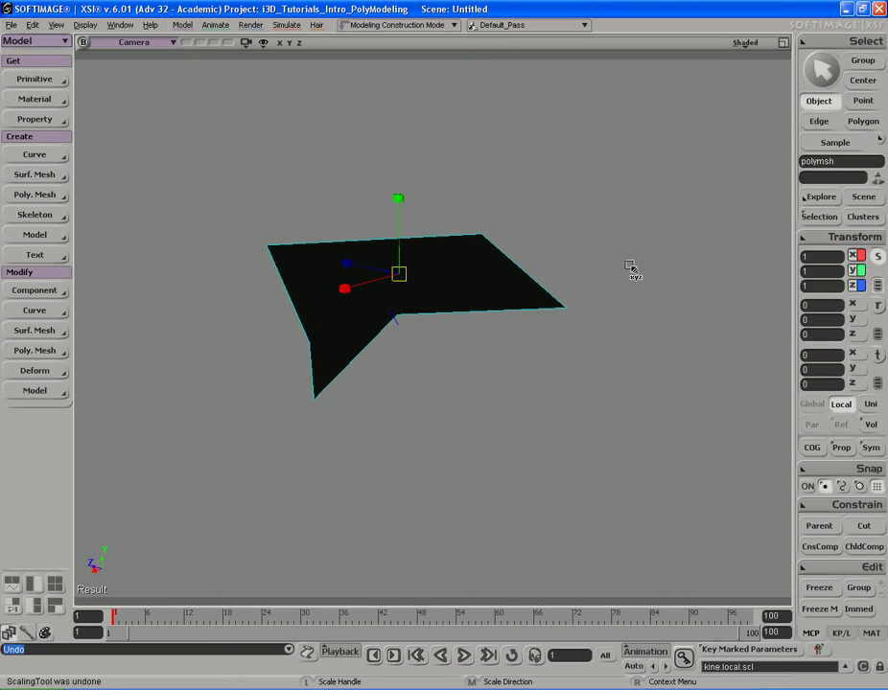
Box-select the polygon mesh and delete it from the scene.
key(space)
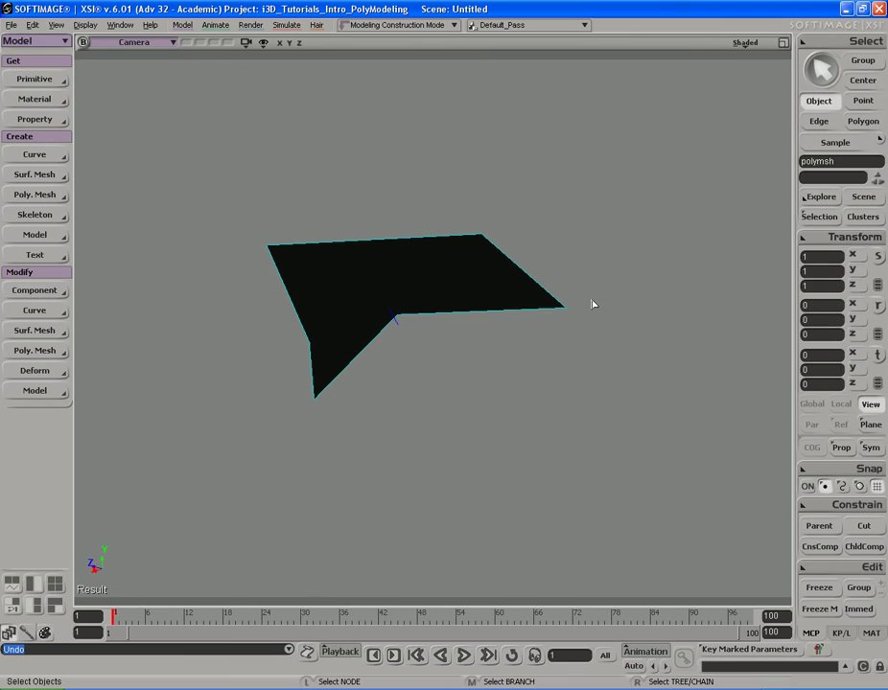
drag(396, 188, 533, 334)
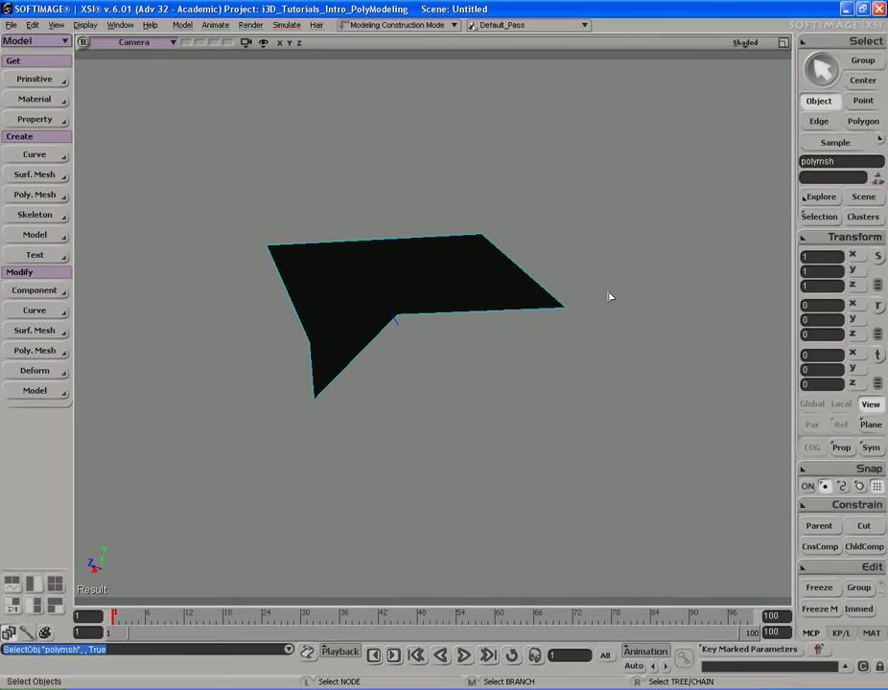
key(s)
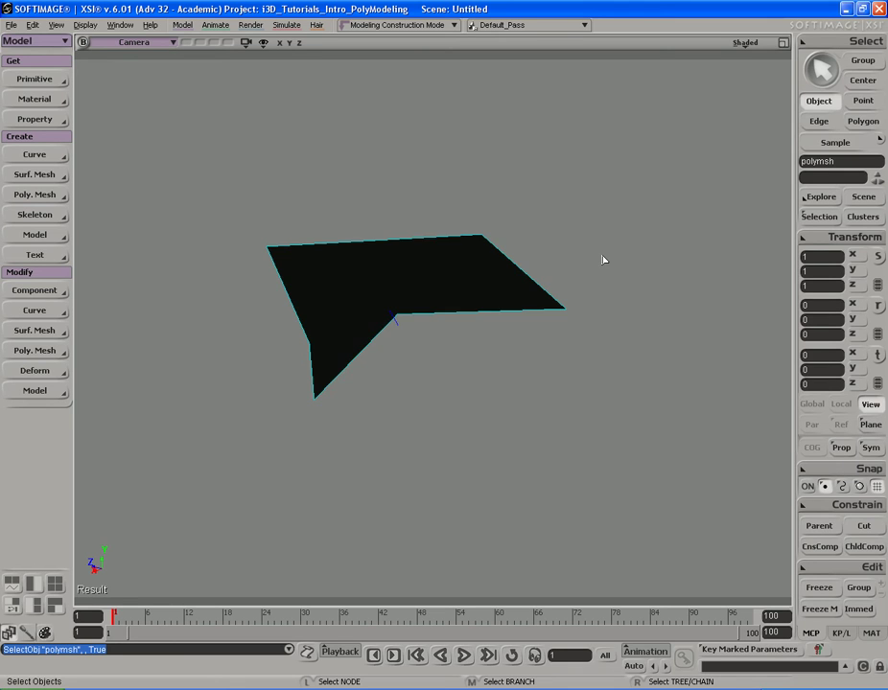
key(Delete)
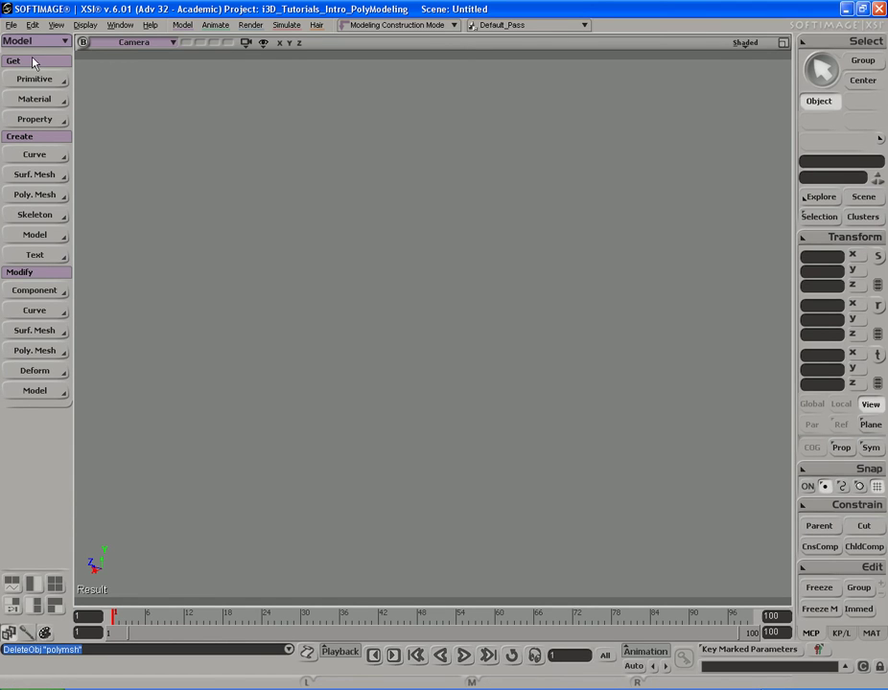
Create a polygon-mesh cube of length 8 from Get > Primitive, viewing three faces.
click(40, 80)
mouse_move(136, 110)
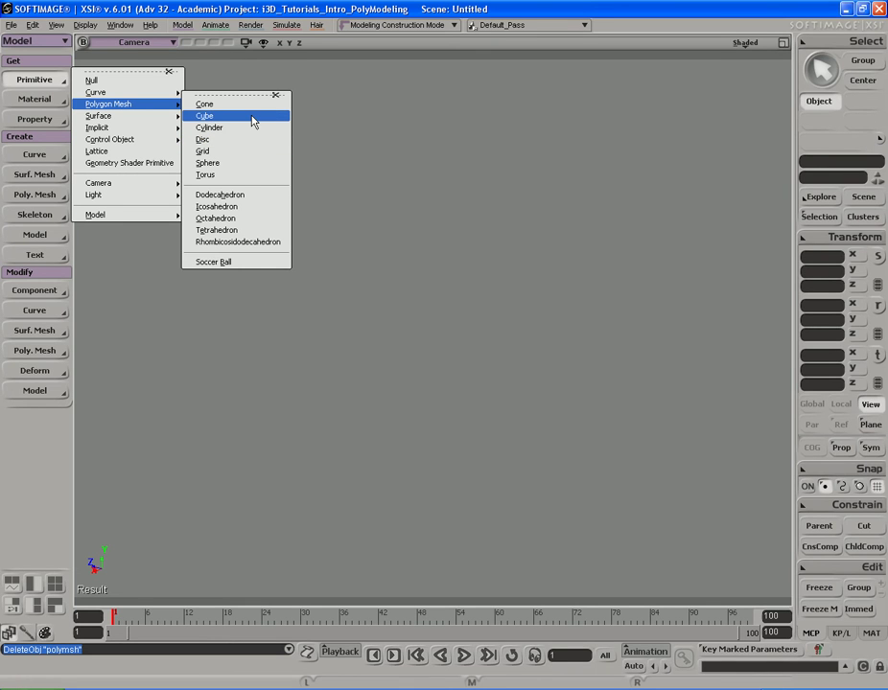
click(254, 117)
key(s)
right_drag(470, 262, 496, 206)
Move the property panel aside and change the cube's Name field to Super_Cube.
key(space)
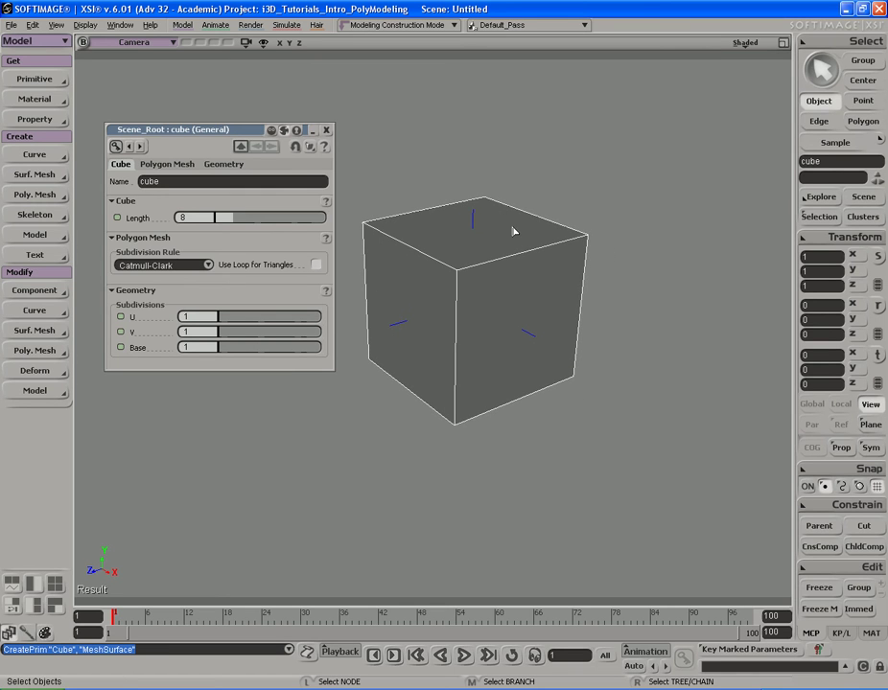
key(s)
mouse_move(500, 238)
right_down()
mouse_move(496, 258)
mouse_move(502, 230)
mouse_move(501, 240)
right_up()
drag(235, 129, 219, 90)
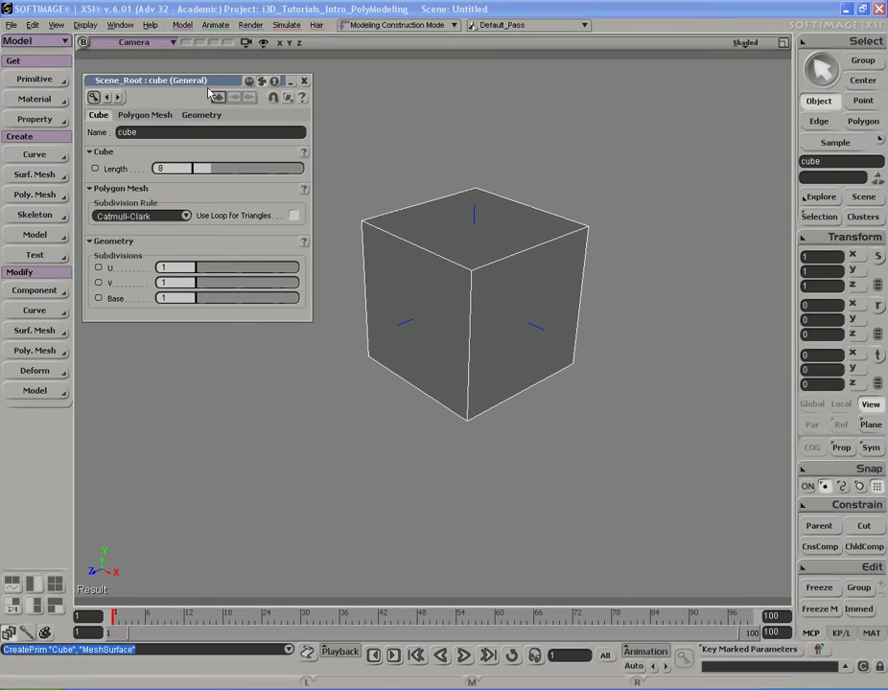
mouse_move(209, 89)
mouse_down()
mouse_move(354, 90)
mouse_move(212, 92)
mouse_up()
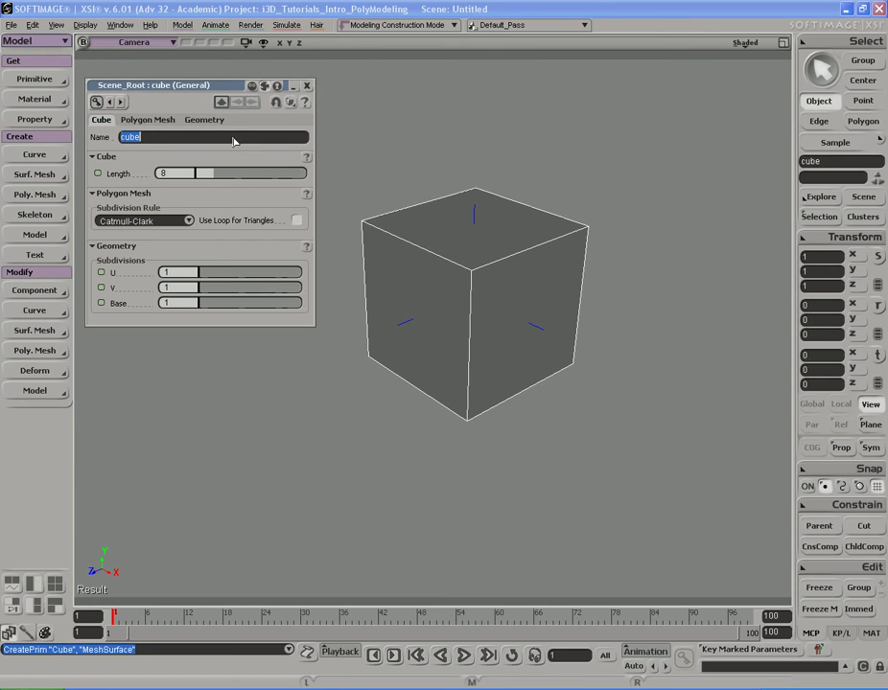
text(Super Cu)
key(Return)
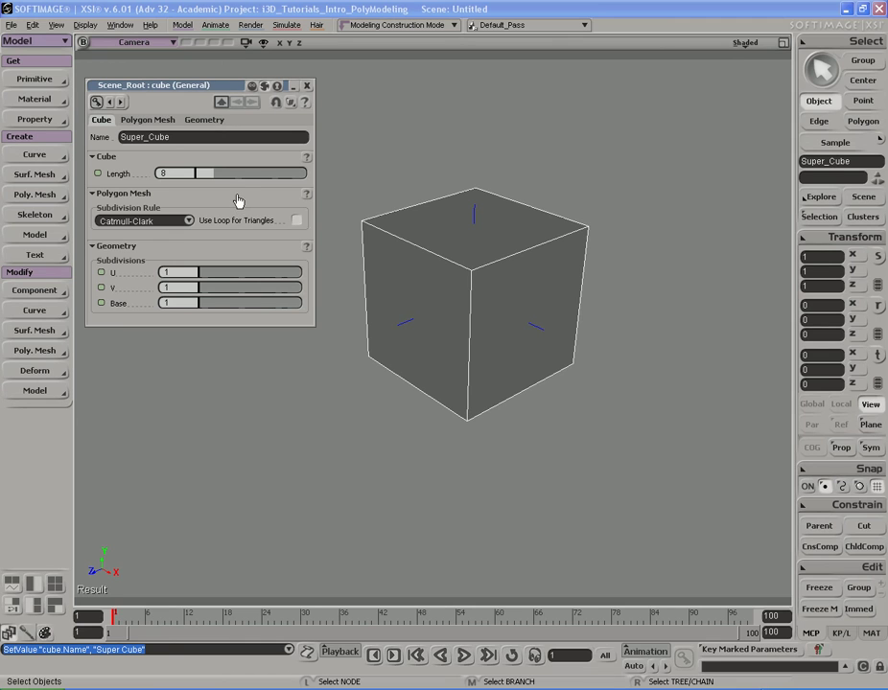
key(s)
scroll(532, 254, down, 3)
drag(531, 254, 490, 248)
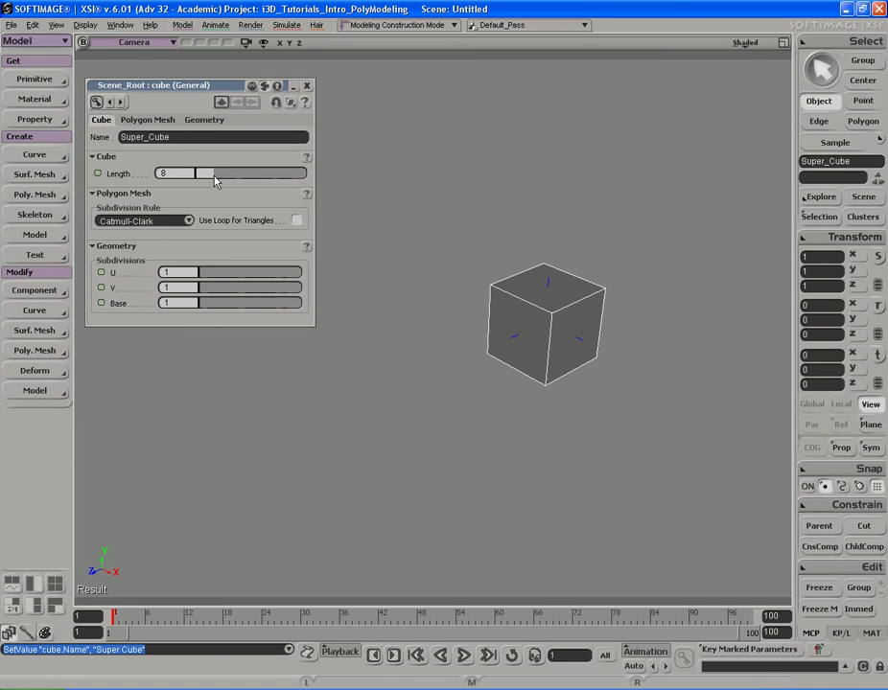
drag(216, 181, 284, 178)
key(ctrl+z)
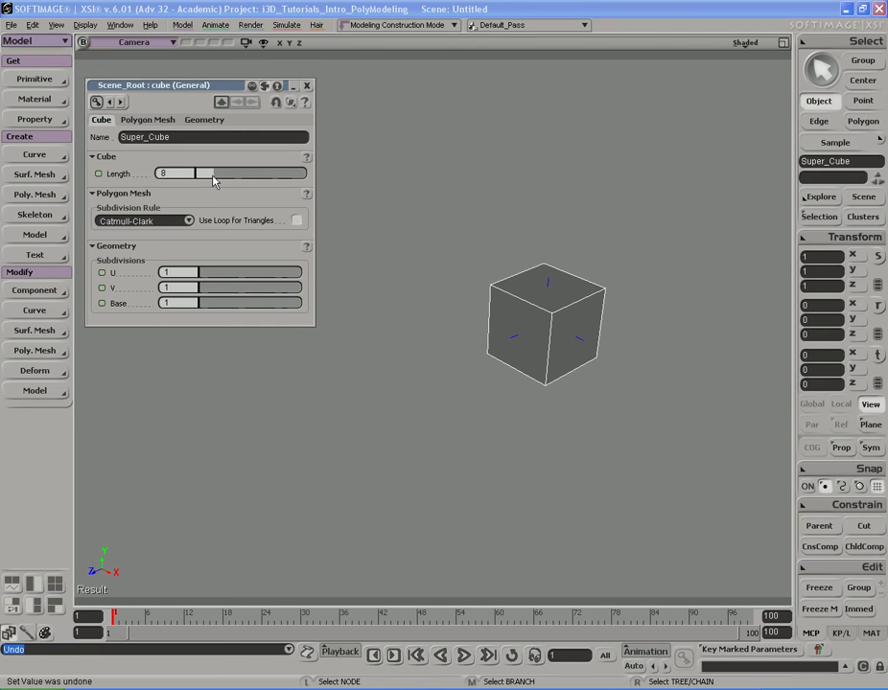
drag(213, 182, 239, 181)
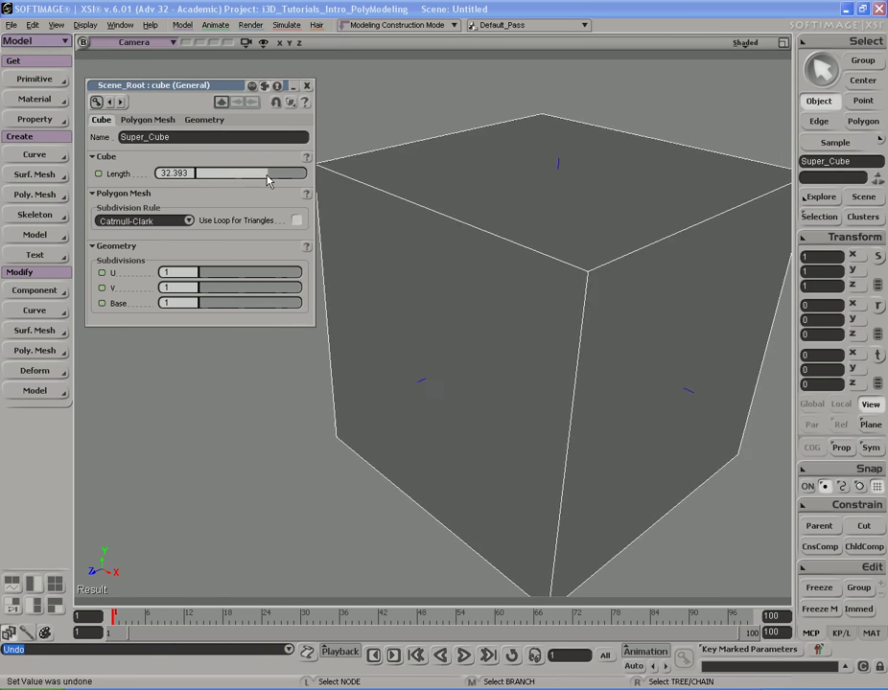
drag(275, 181, 309, 180)
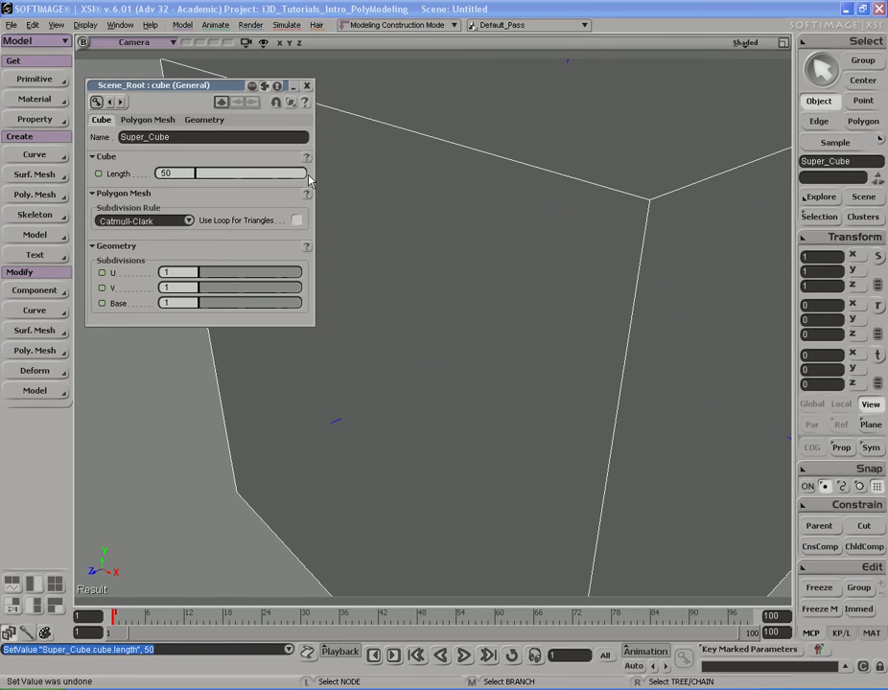
double_click(165, 174)
text(100)
key(Return)
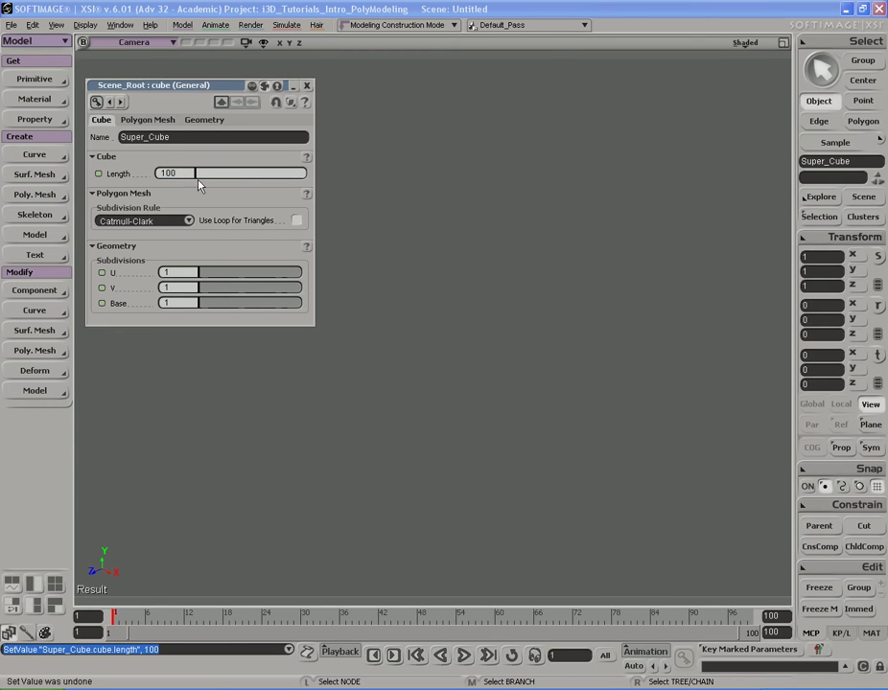
key(s)
scroll(639, 234, down, 5)
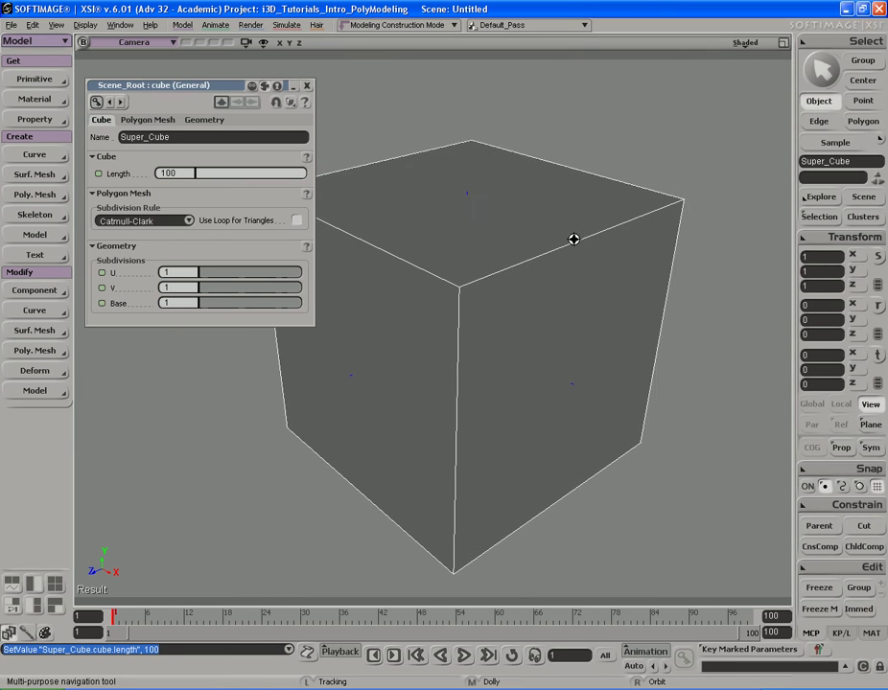
double_click(189, 174)
text(8)
key(Return)
key(f)
scroll(398, 303, down, 2)
key(space)
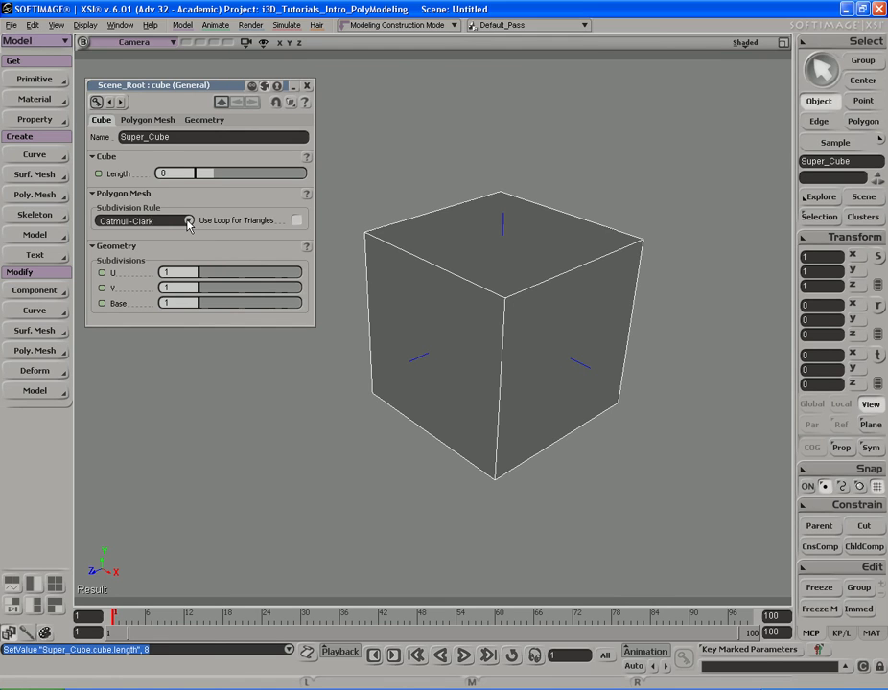
Keep Catmull-Clark as the subdivision rule and set Super_Cube's subdivisions to 5.
click(189, 223)
click(165, 223)
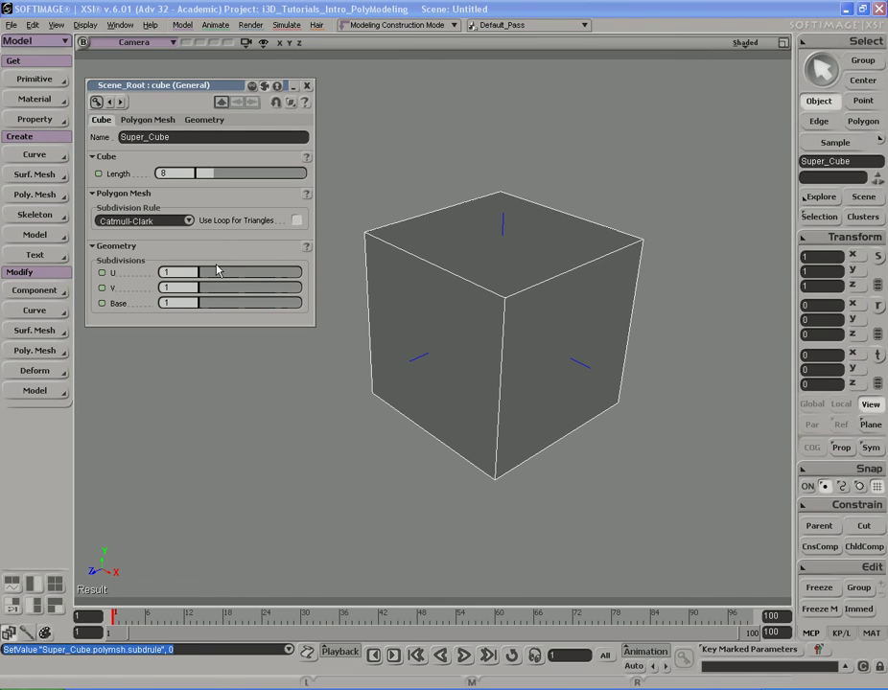
key(s)
drag(407, 300, 391, 284)
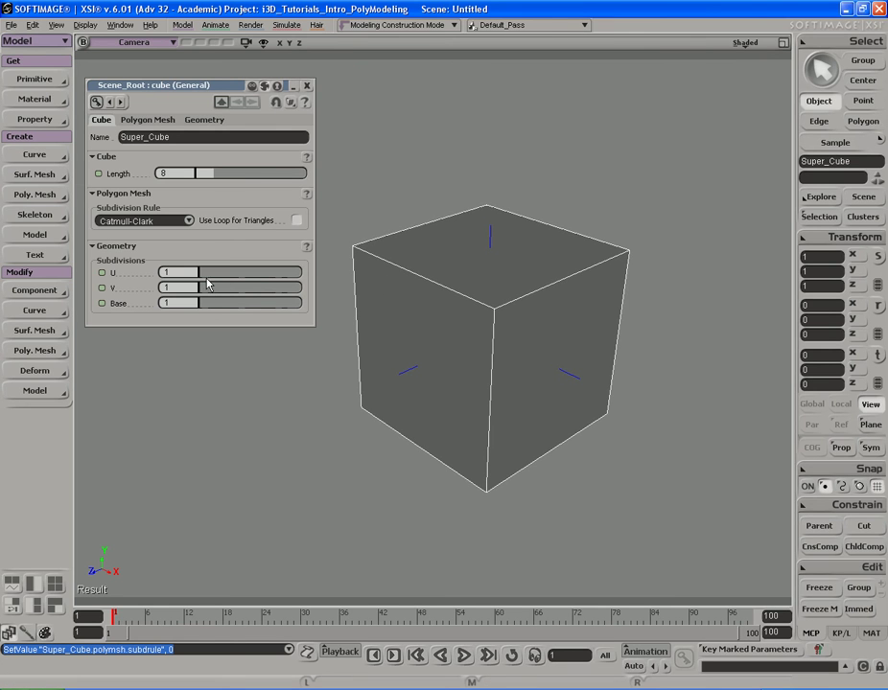
drag(205, 279, 219, 311)
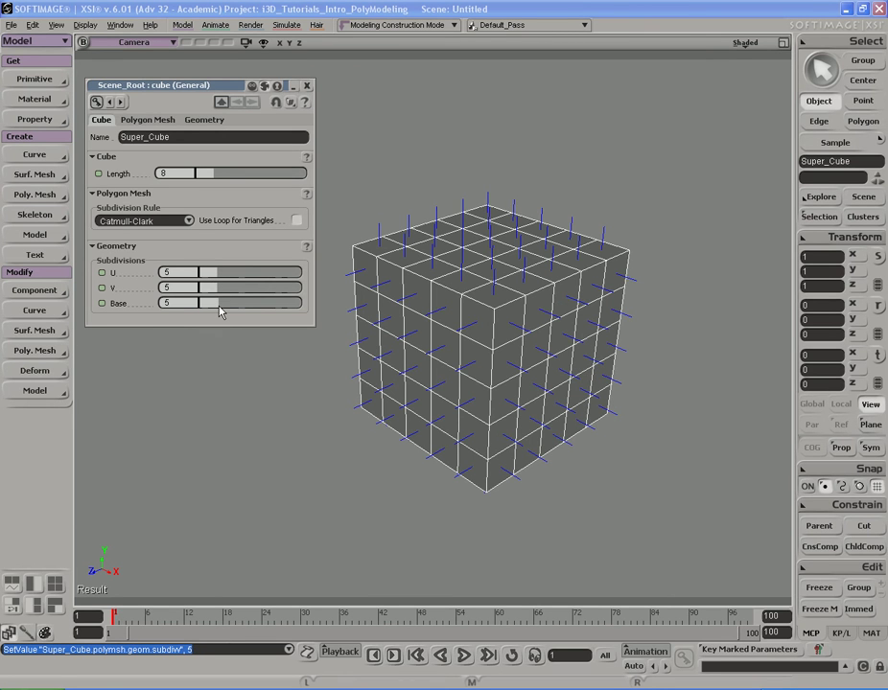
Orbit and move the camera closer to inspect the 5x5x5 subdivided cube.
key(s)
middle_drag(407, 266, 435, 275)
mouse_move(434, 275)
right_down()
mouse_move(440, 264)
mouse_move(422, 281)
right_up()
key(space)
key(s)
right_drag(450, 201, 430, 179)
middle_drag(430, 179, 475, 206)
right_drag(476, 207, 455, 223)
Zoom and orbit to turn the cube's left side toward the camera.
key(s)
key(space)
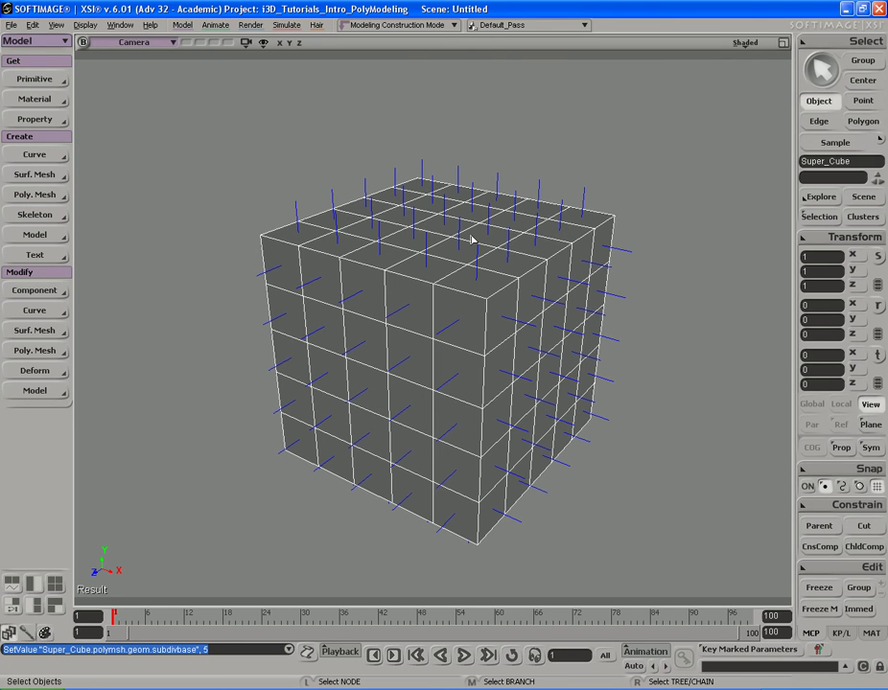
key(s)
scroll(470, 234, up, 3)
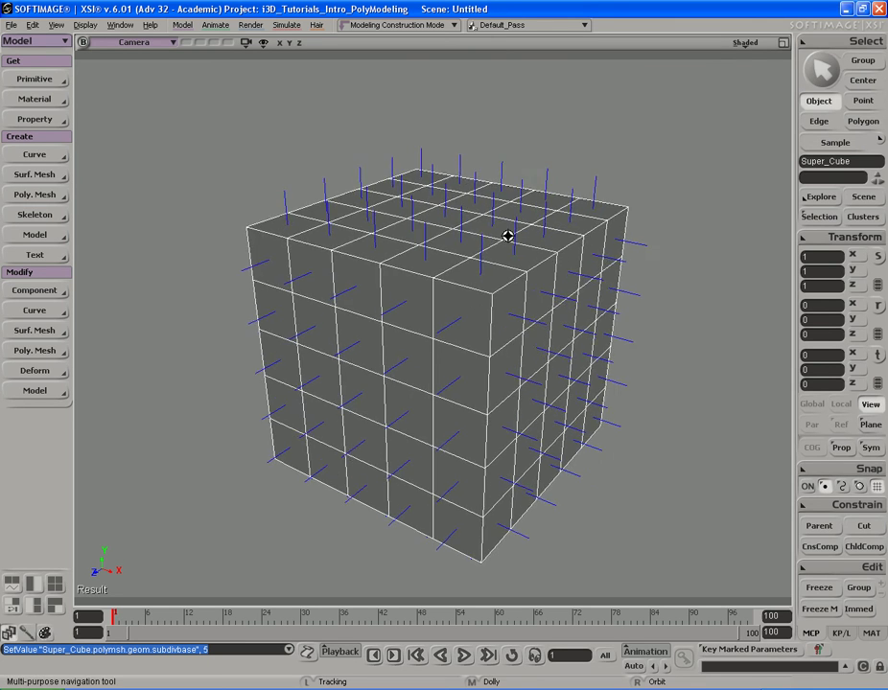
right_drag(491, 230, 484, 228)
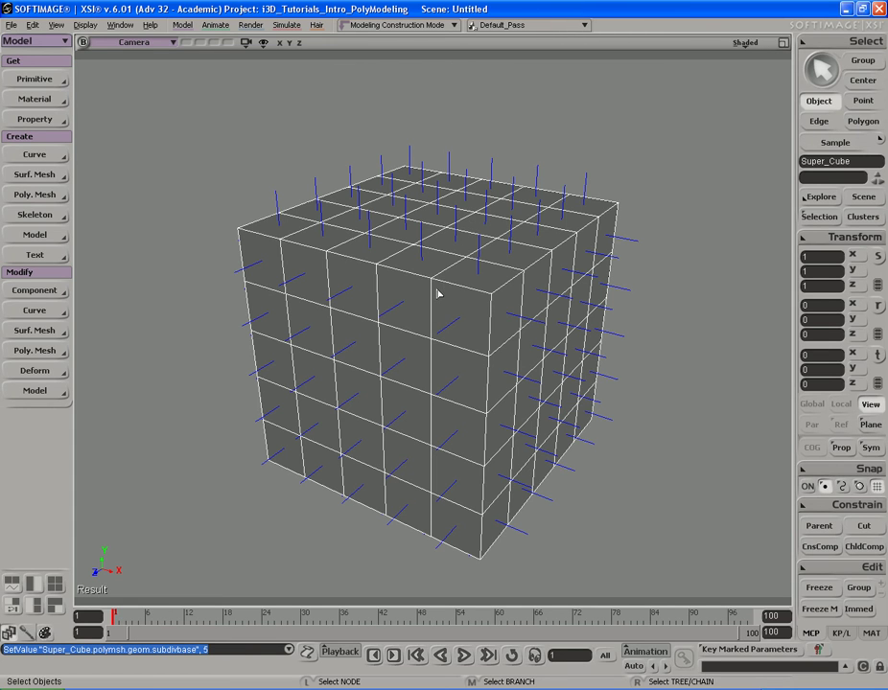
key(u)
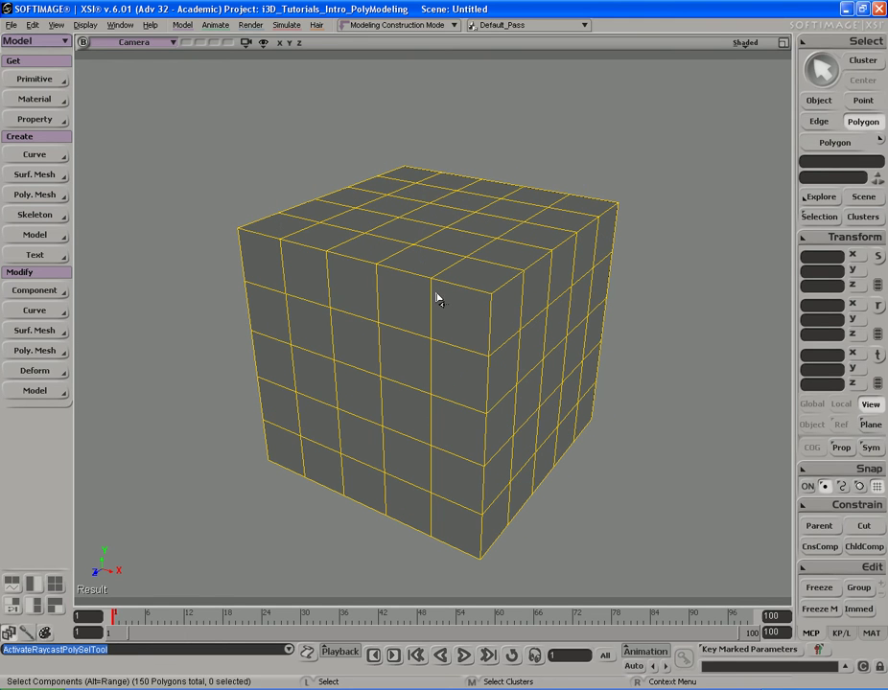
right_drag(422, 254, 423, 258)
click(423, 264)
click(422, 266)
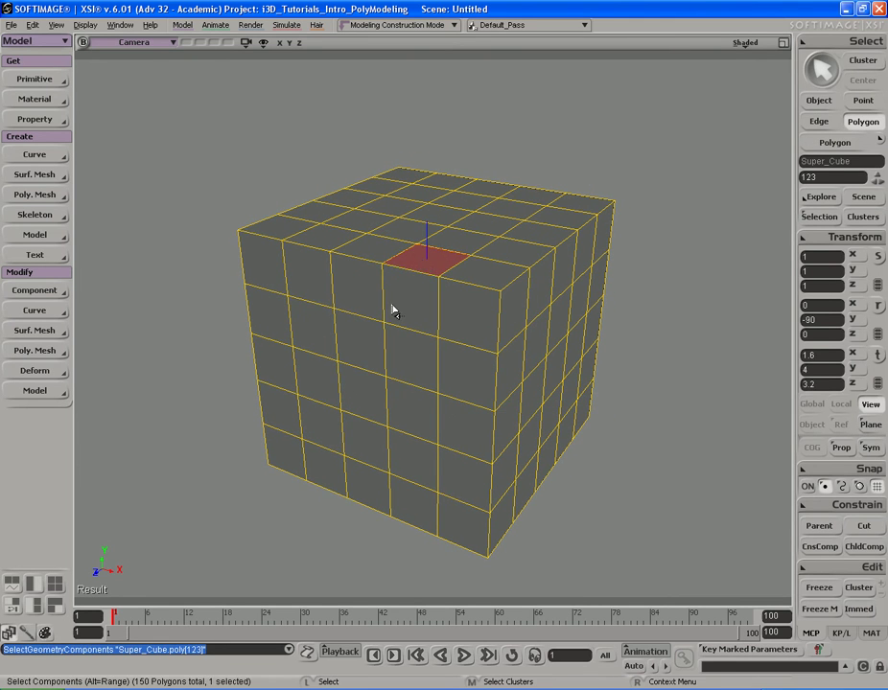
drag(357, 363, 379, 412)
click(415, 445)
click(417, 422)
click(416, 361)
key(v)
right_drag(470, 259, 448, 264)
drag(407, 290, 453, 269)
right_drag(453, 270, 427, 212)
key(ctrl+z)
key(space)
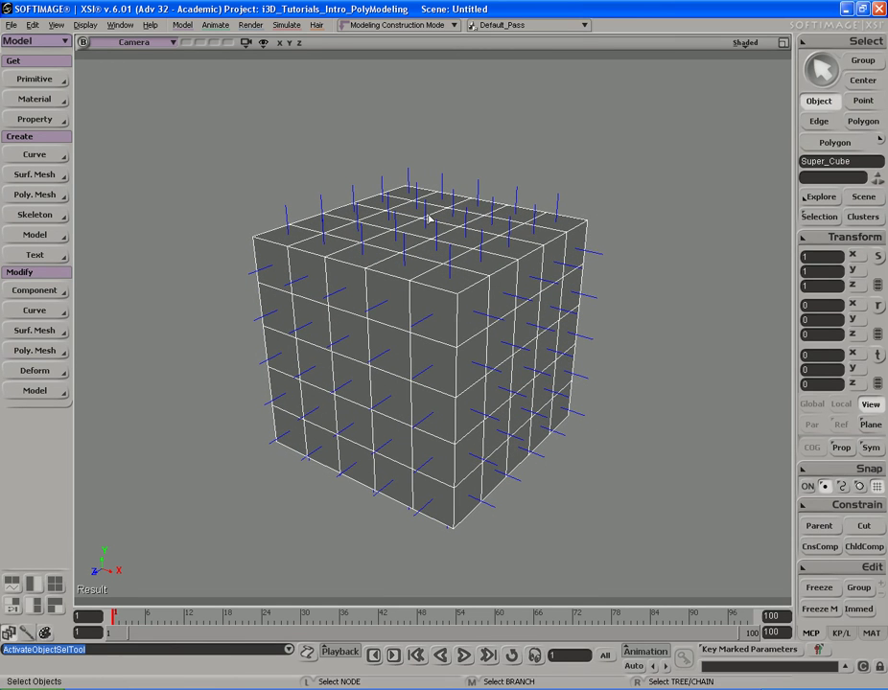
key(shift)
key(shift+Return)
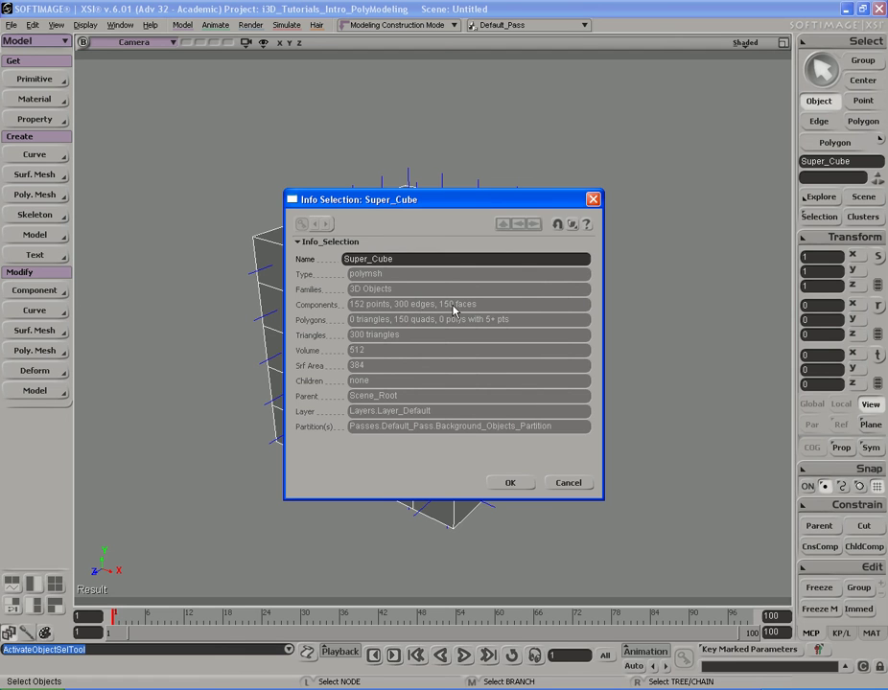
drag(426, 201, 679, 182)
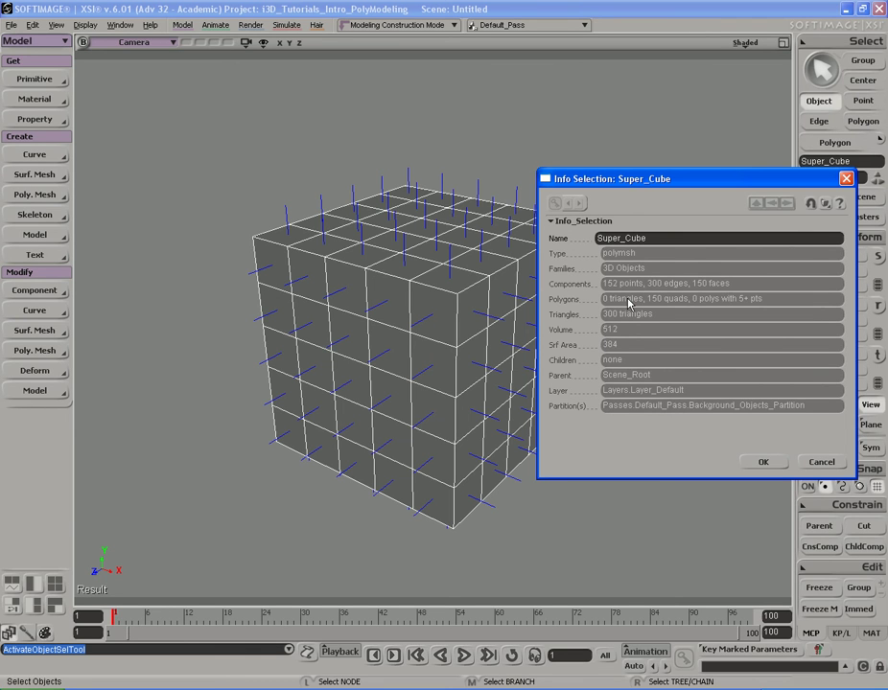
click(763, 463)
Select Super_Cube and draw a diagonal edge across a top-row front face with Add Edge Tool.
key(s)
scroll(461, 314, up, 6)
scroll(473, 307, up, 1)
key(space)
click(405, 286)
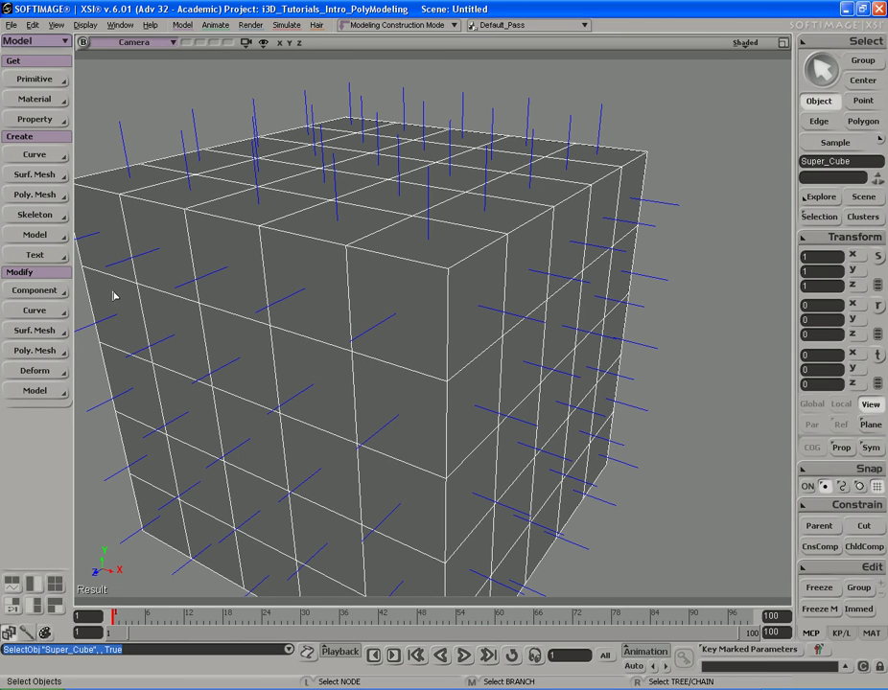
click(37, 351)
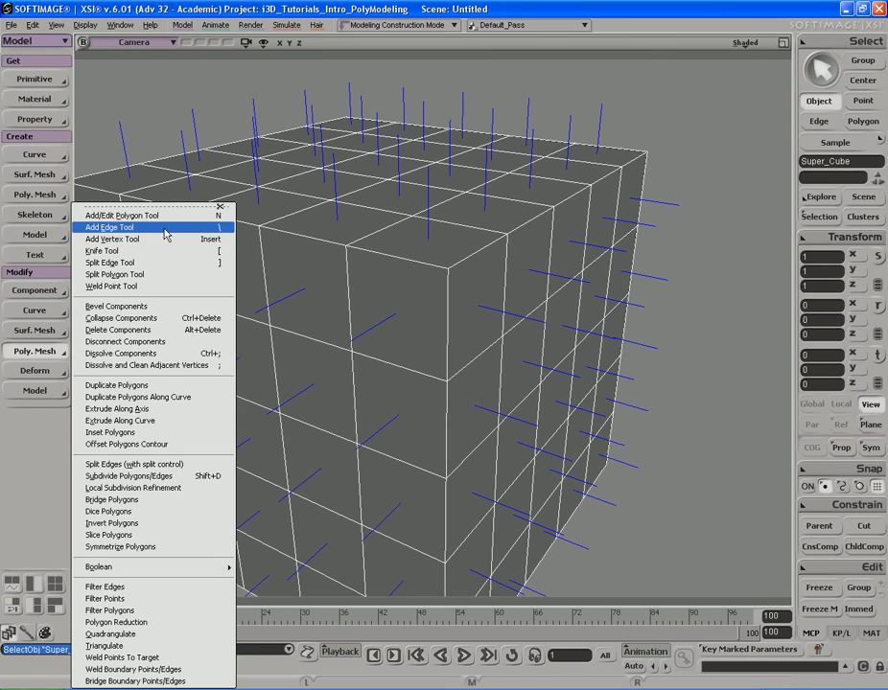
click(219, 228)
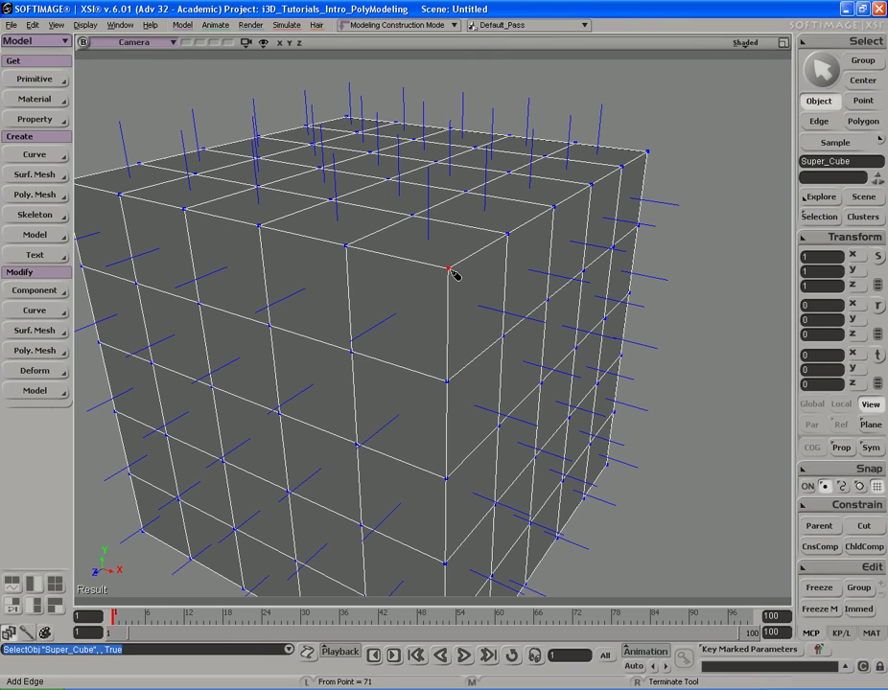
click(449, 269)
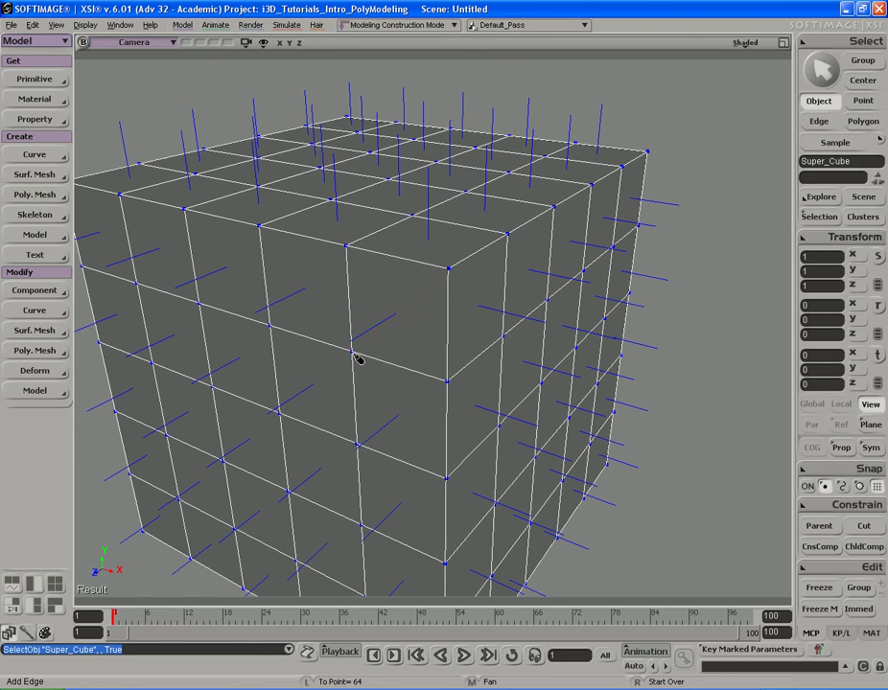
click(354, 353)
Select the new triangle and its diagonal edge to check the split.
key(s)
scroll(383, 327, up, 5)
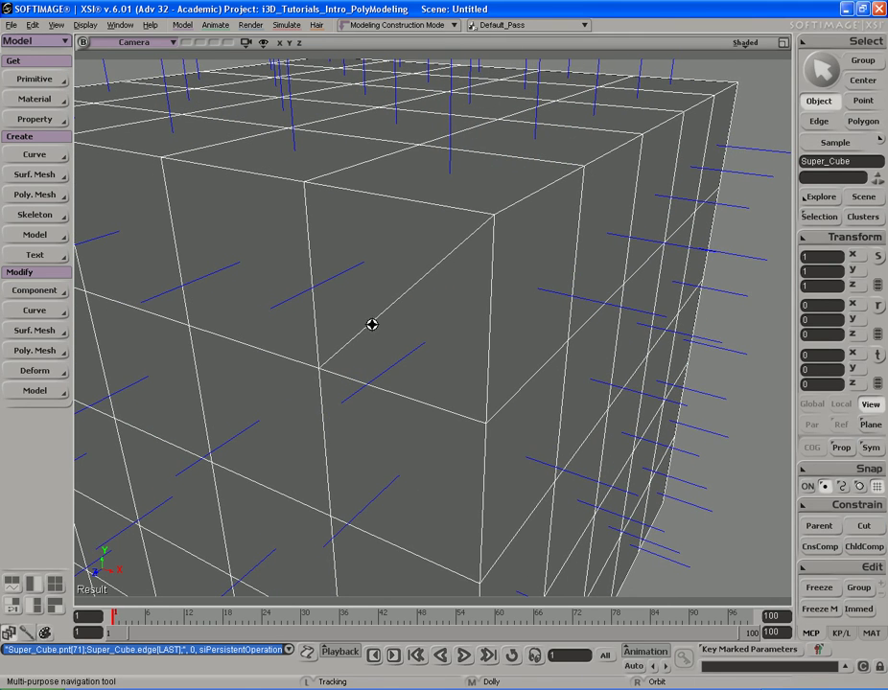
key(u)
click(447, 335)
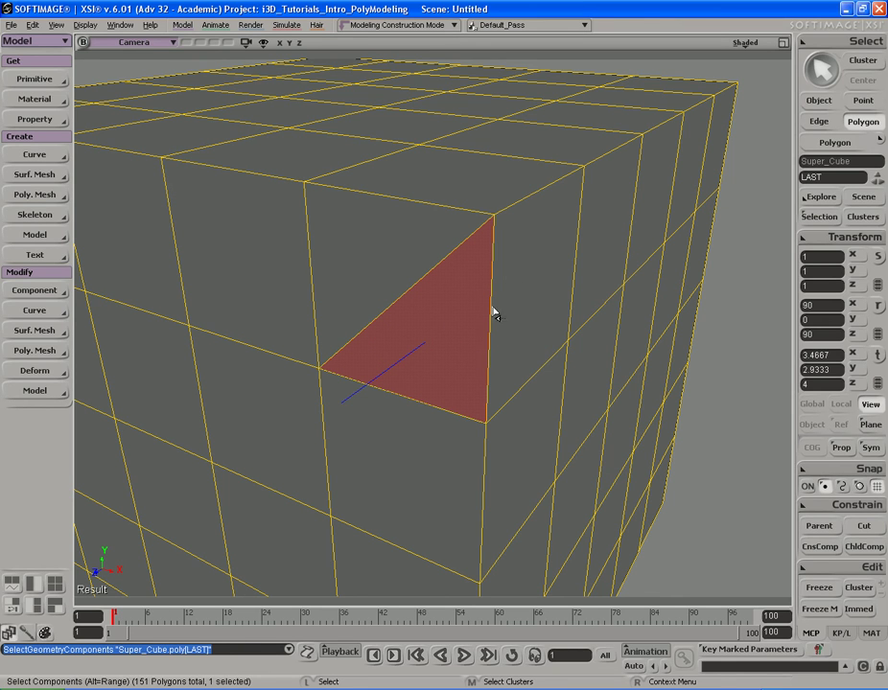
key(e)
click(468, 305)
click(420, 437)
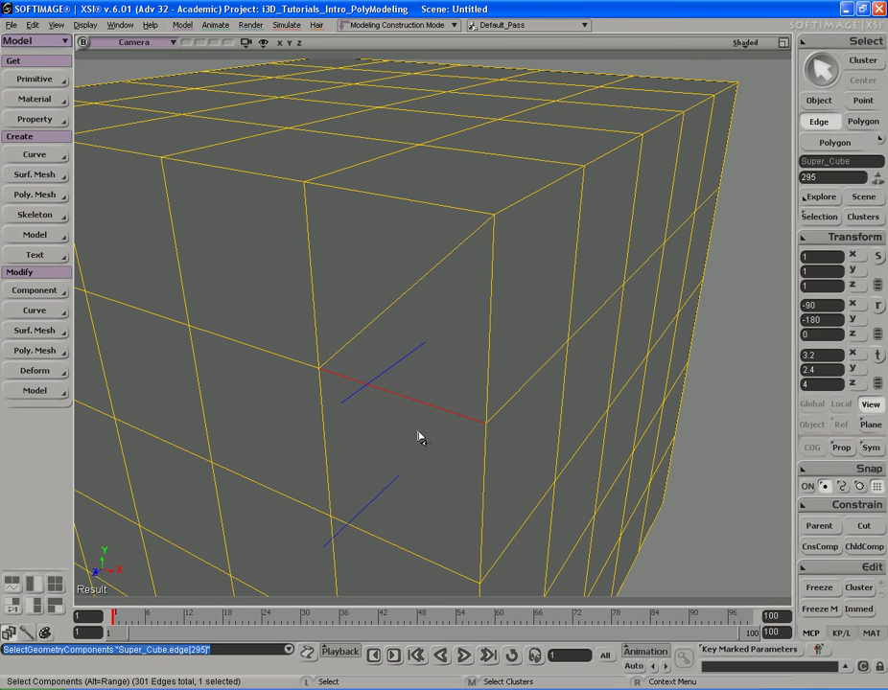
click(432, 331)
Orbit and pull the camera back to view the whole cube with its new edge.
key(s)
right_drag(432, 331, 331, 318)
middle_drag(331, 319, 489, 327)
right_drag(489, 327, 482, 309)
drag(481, 309, 468, 305)
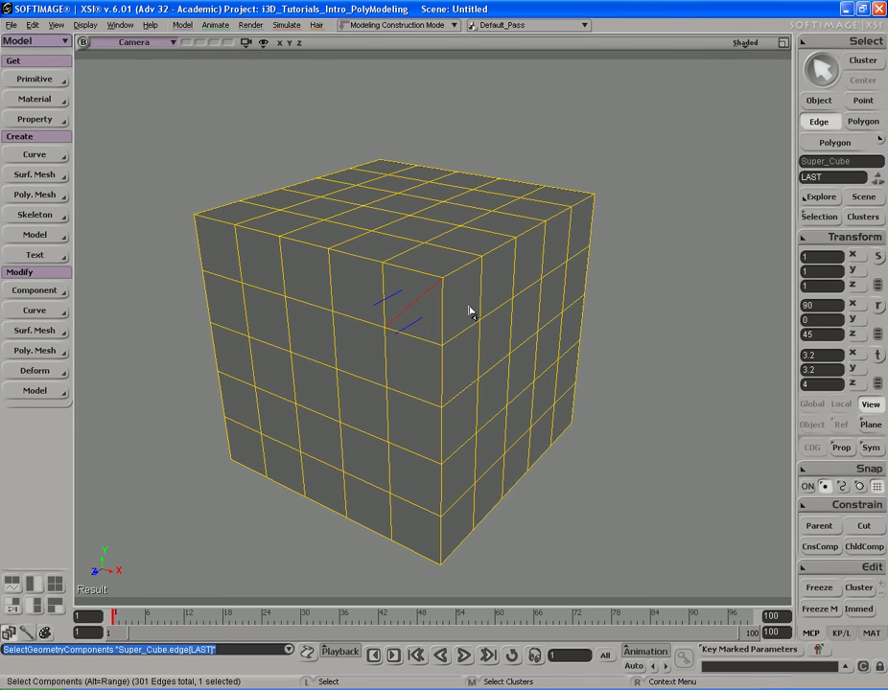
key(space)
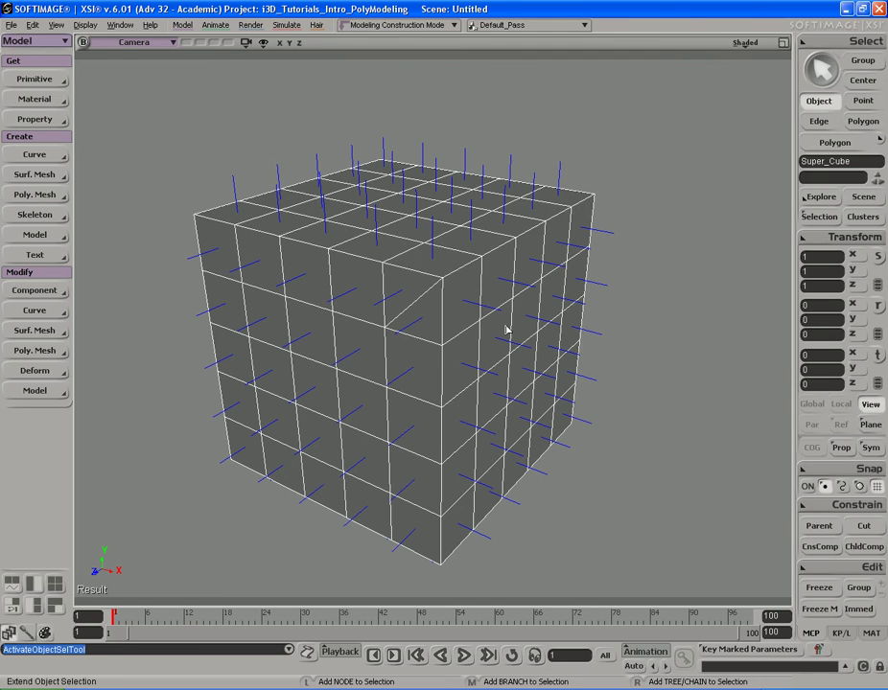
key(shift+Return)
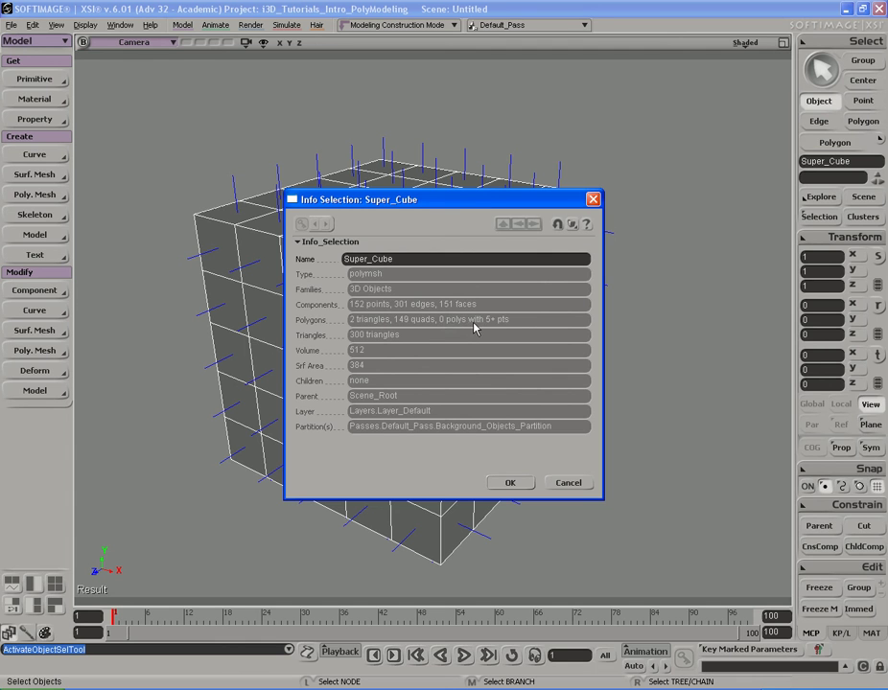
click(510, 483)
key(s)
middle_drag(460, 405, 480, 379)
key(Return)
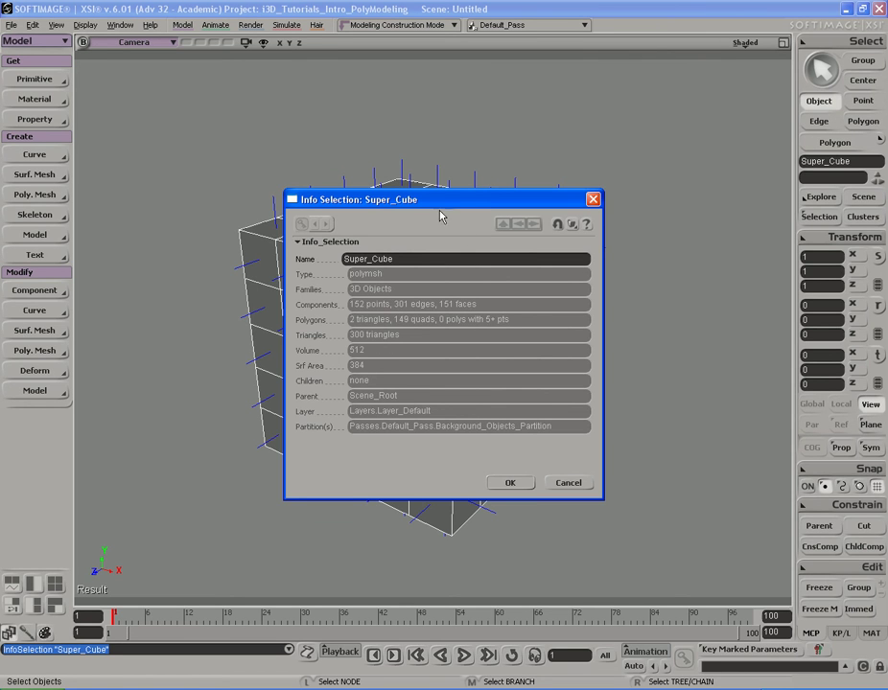
drag(436, 203, 636, 213)
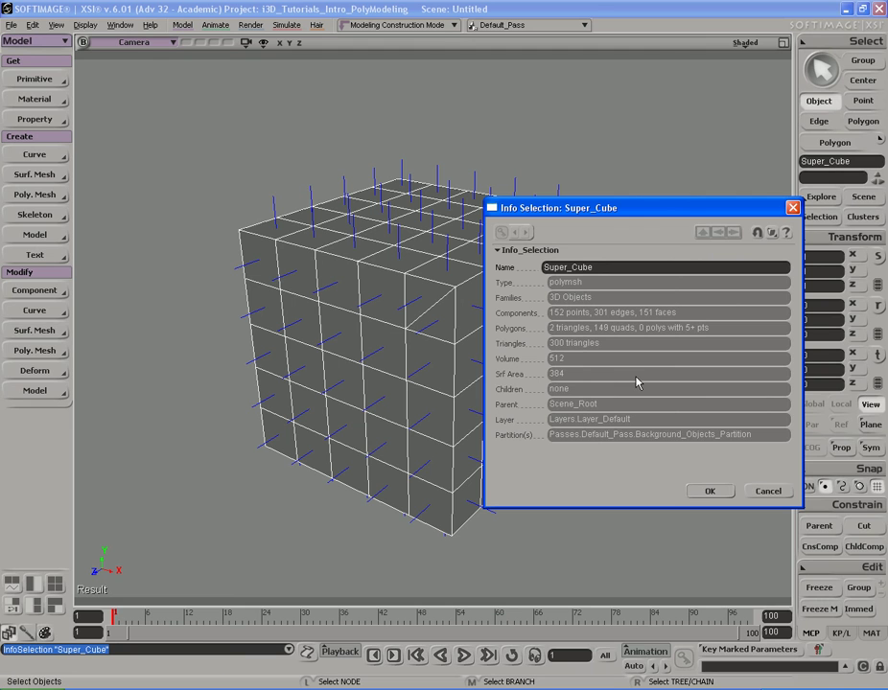
click(701, 494)
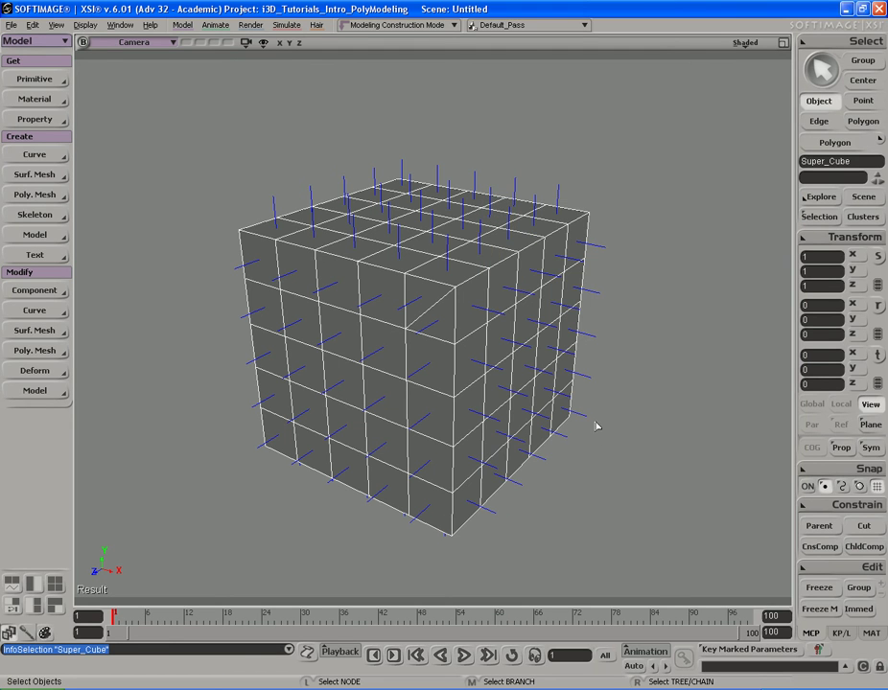
click(628, 350)
click(537, 327)
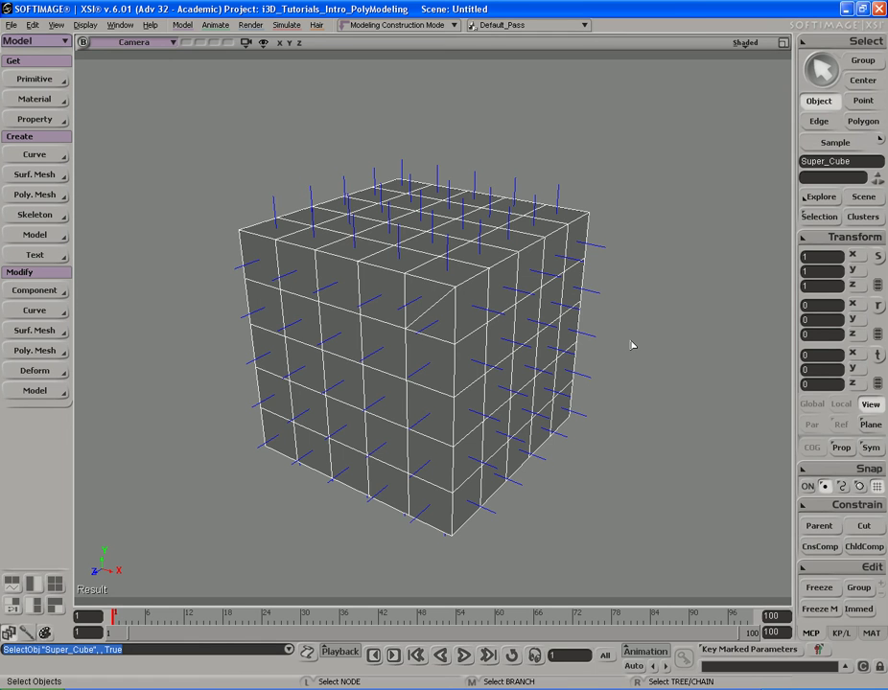
key(s)
right_drag(631, 345, 584, 331)
key(space)
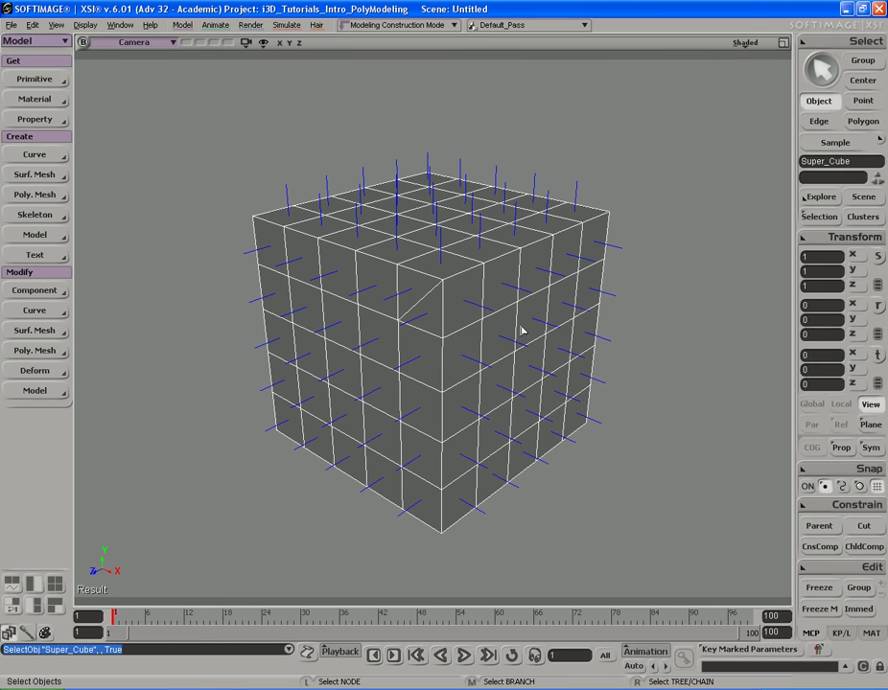